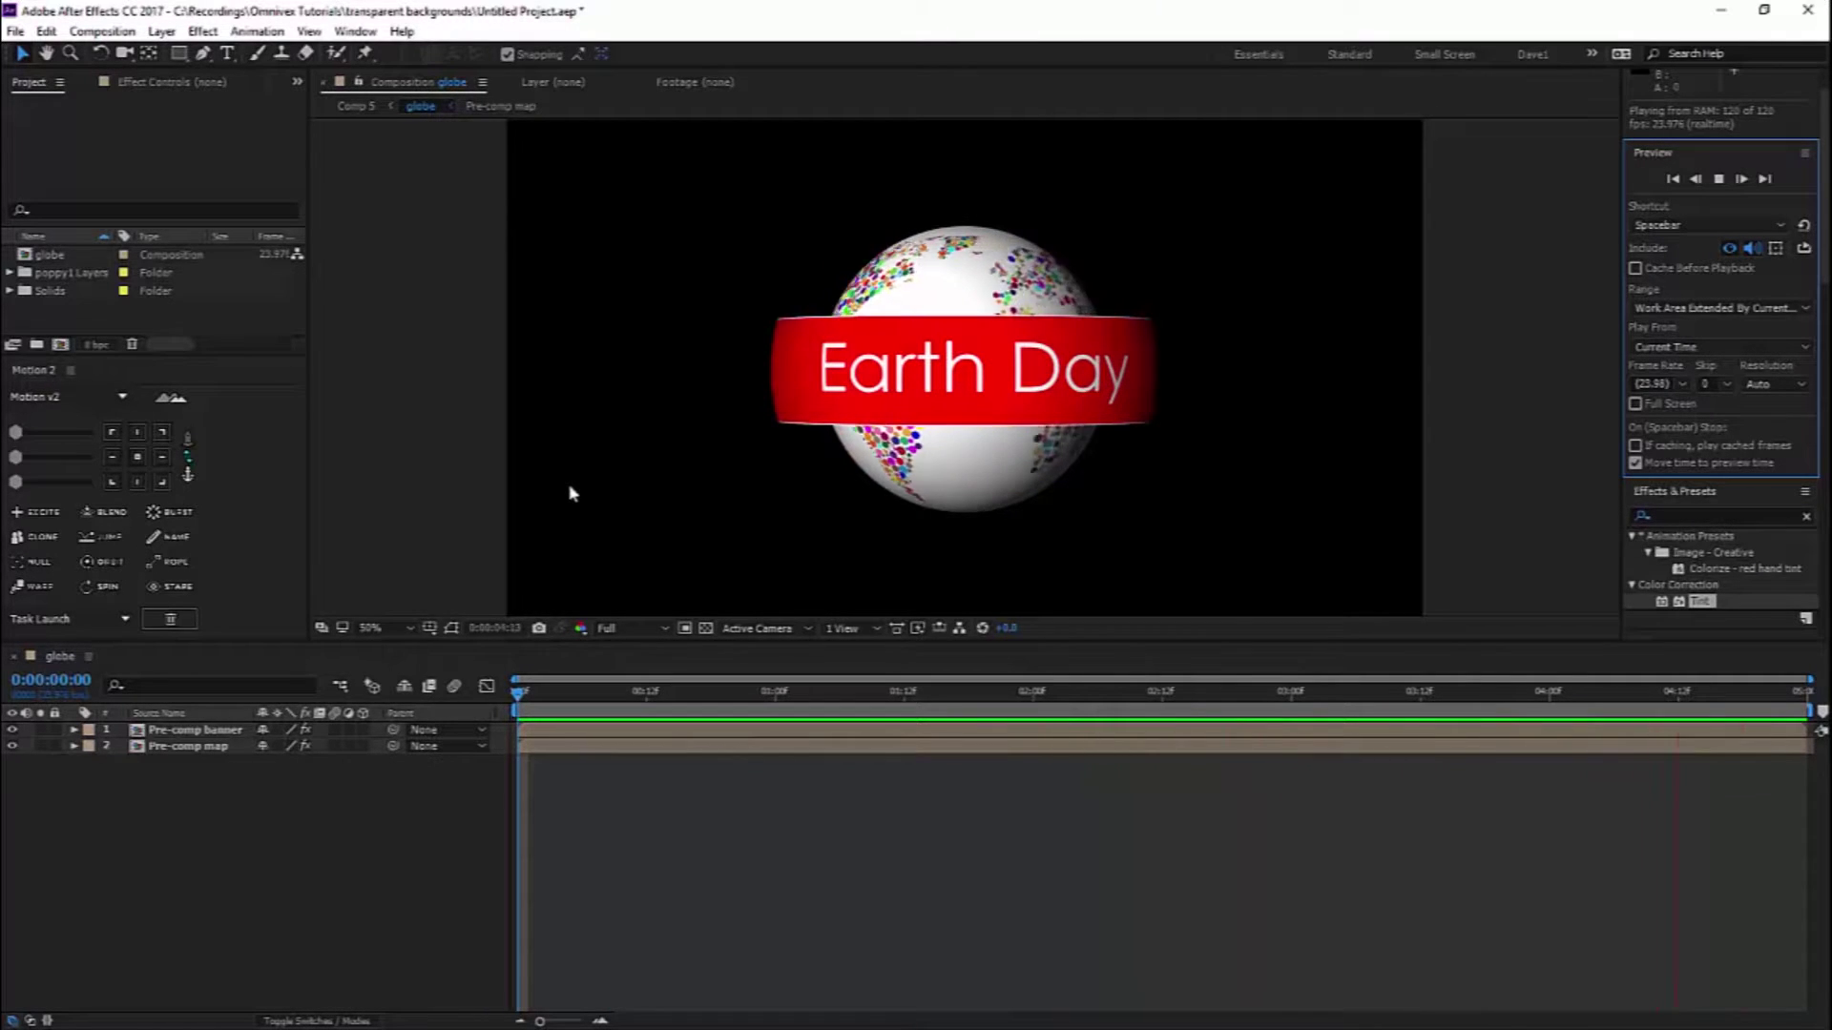
Create a new composition with the width doubled to 3840 px (1920*2) and a height of 1080 px
click(102, 31)
click(102, 54)
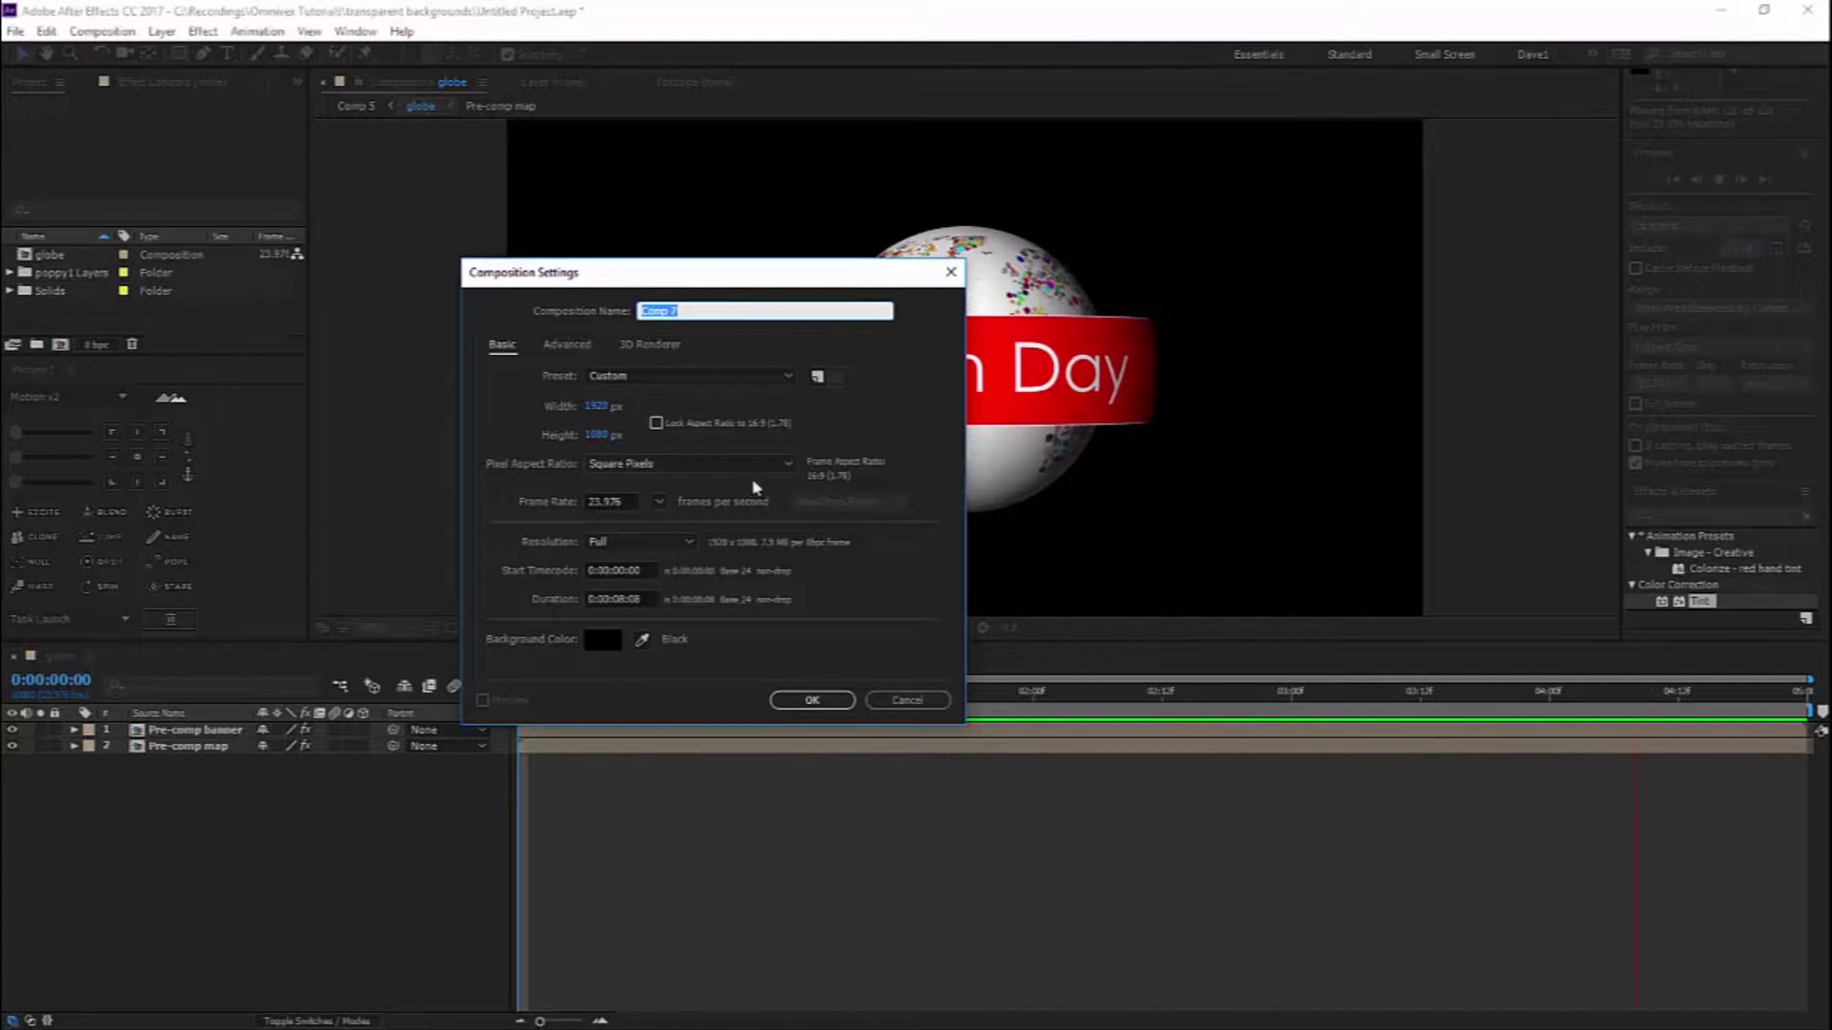
click(599, 406)
click(616, 407)
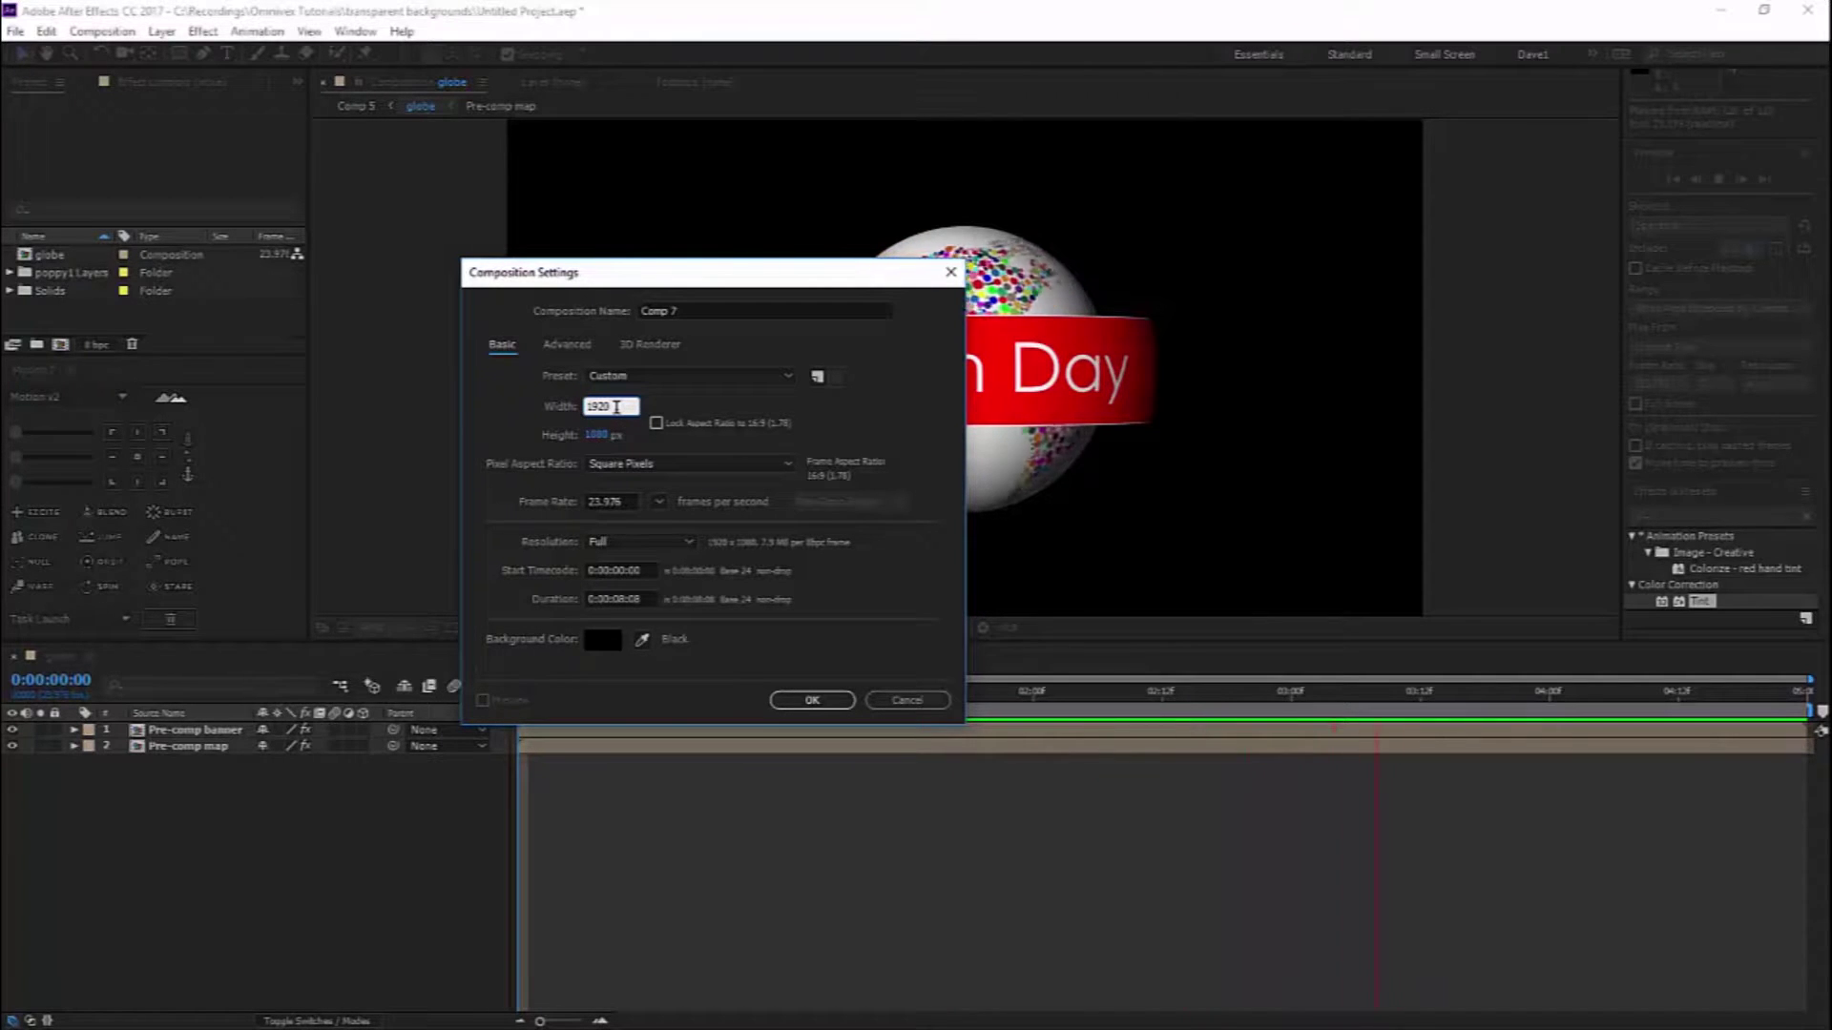
text(*)
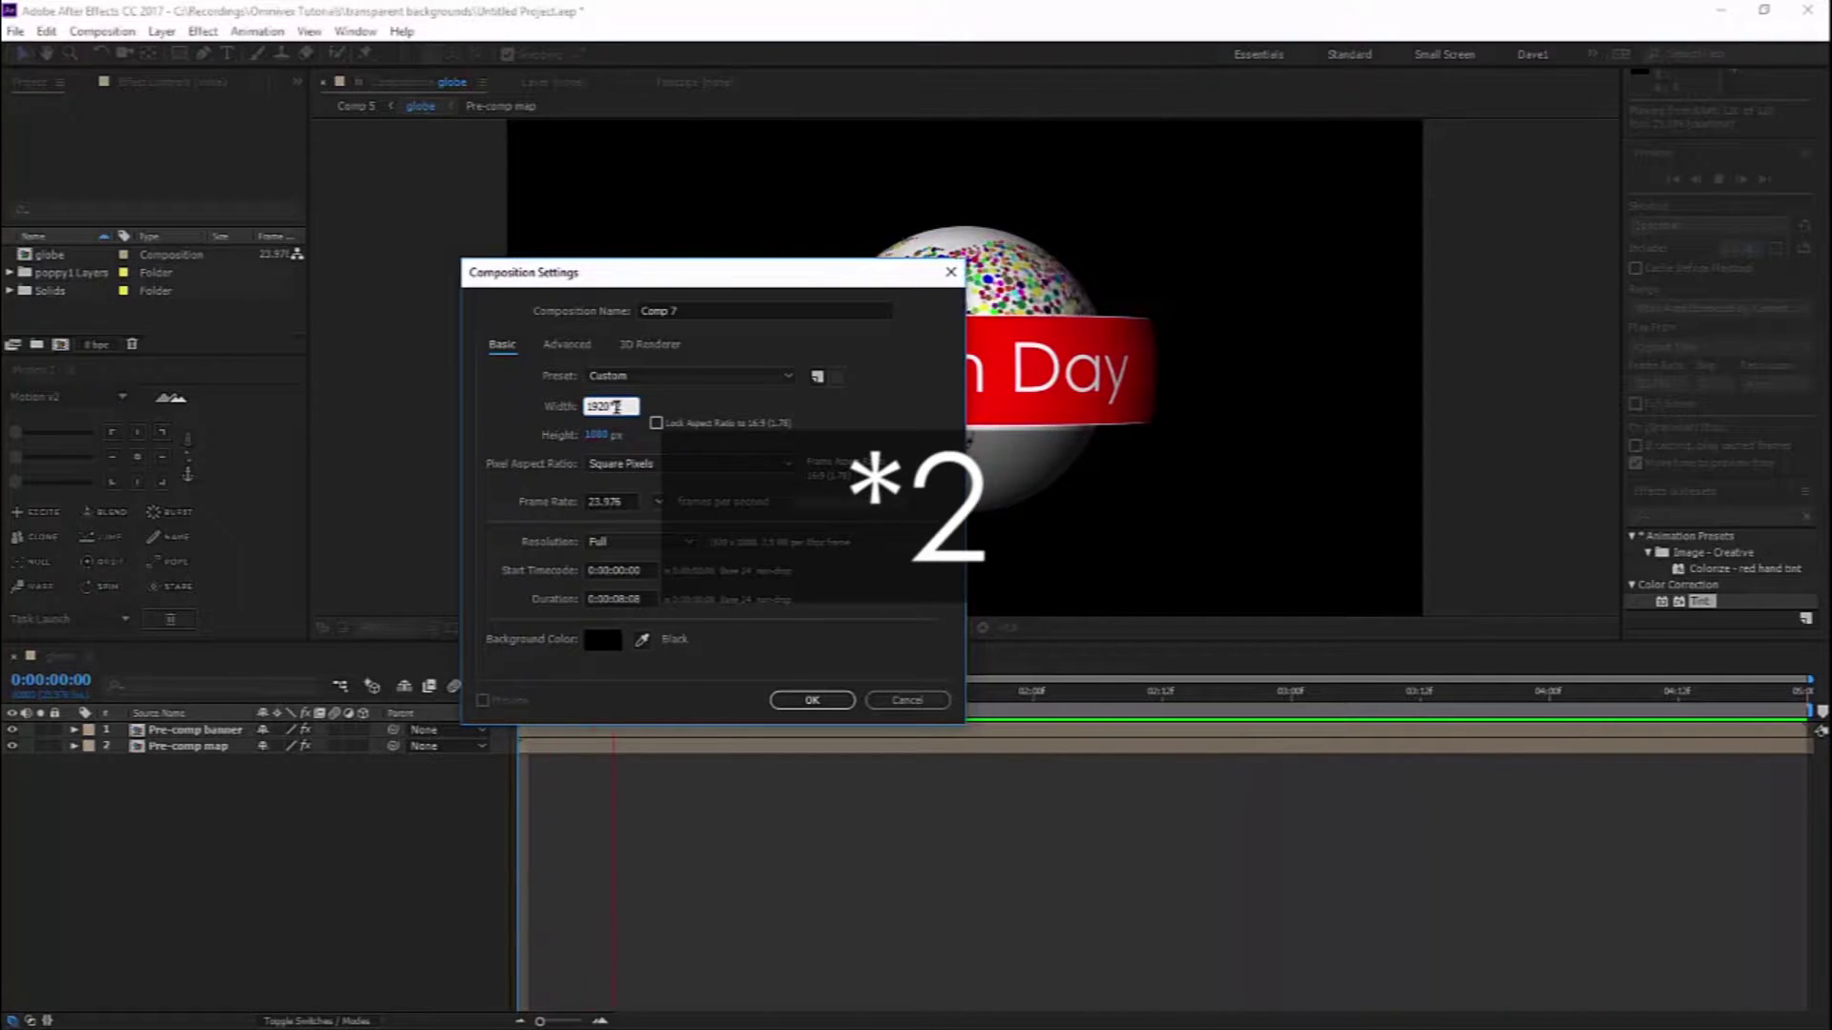
text(2)
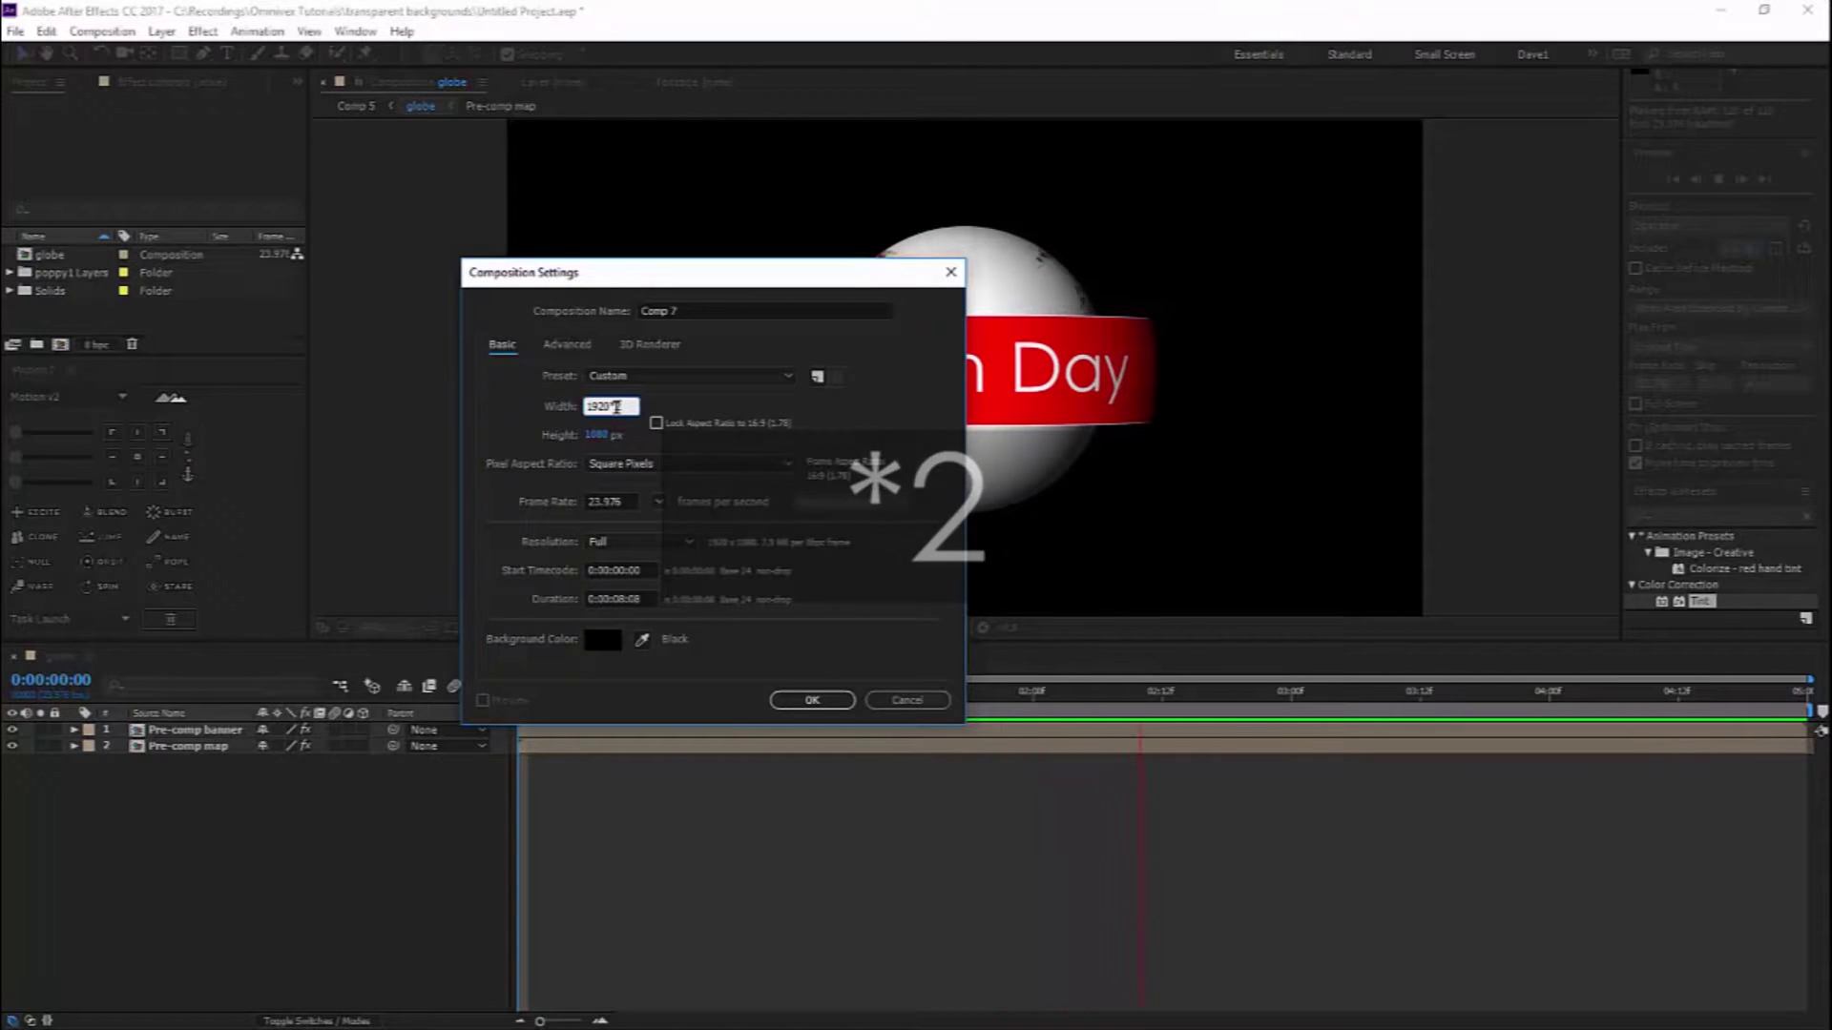
key(Return)
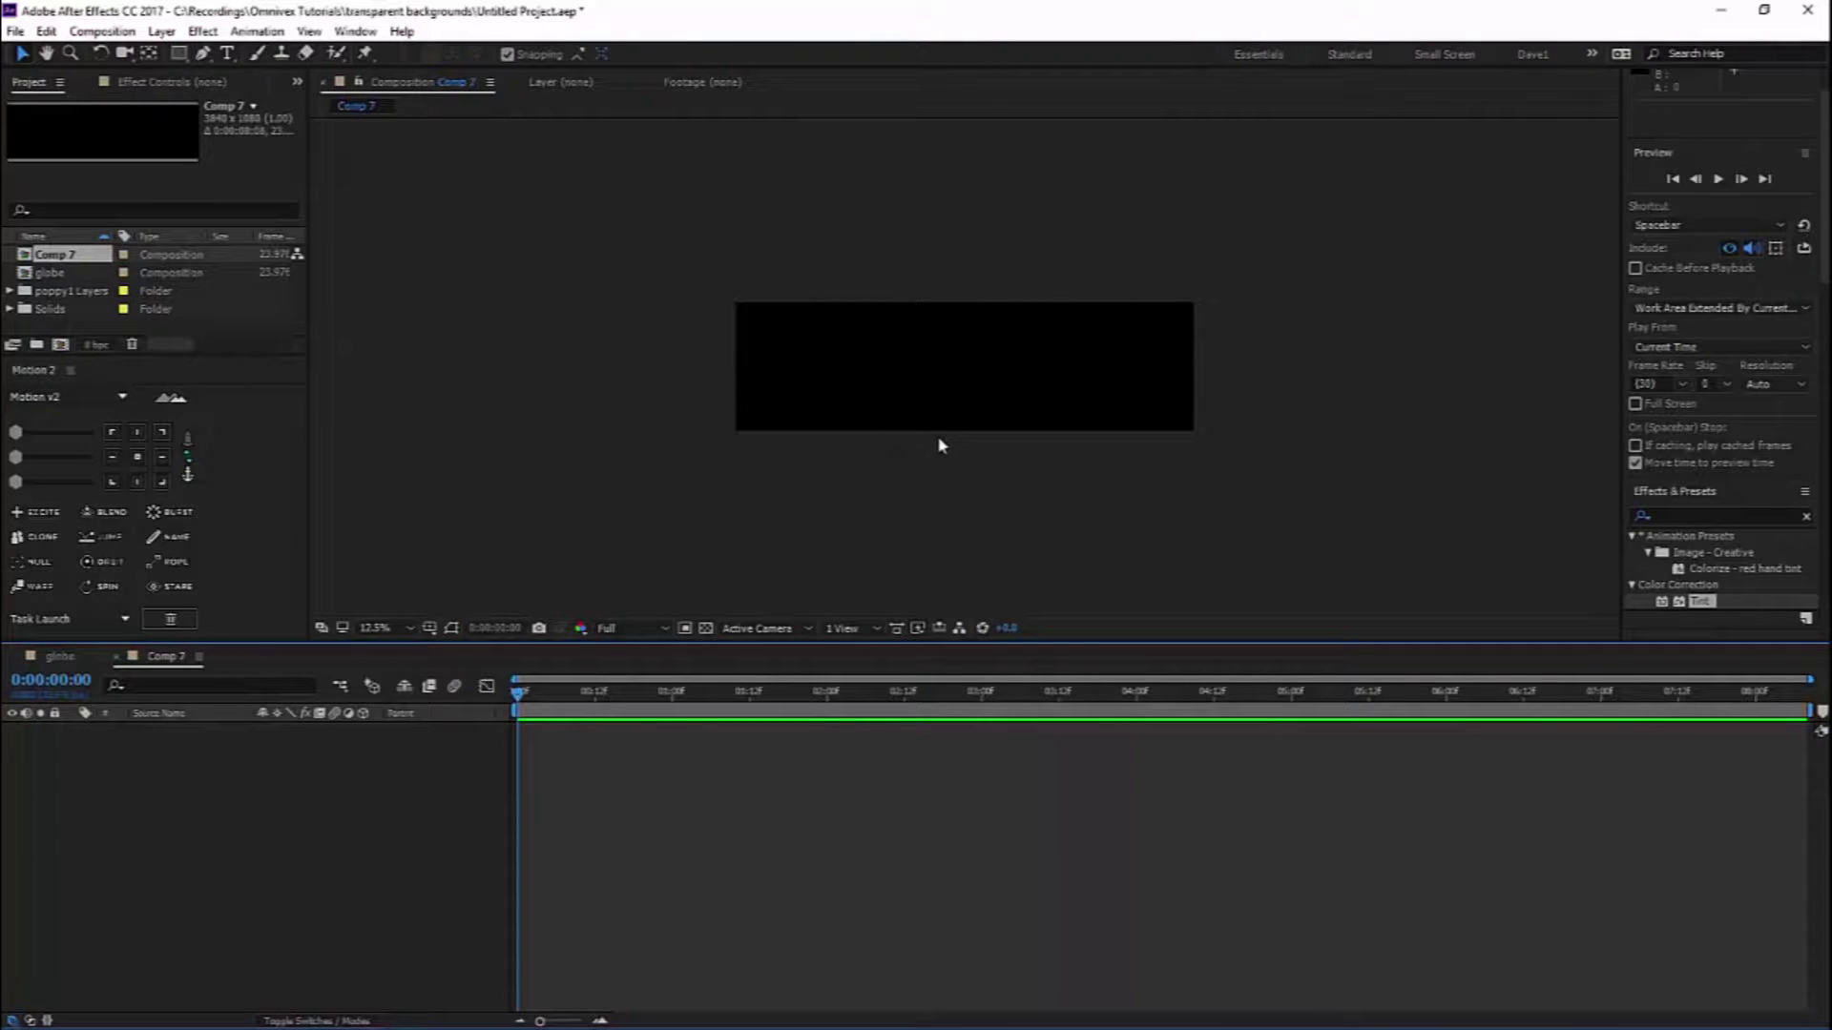
key(period)
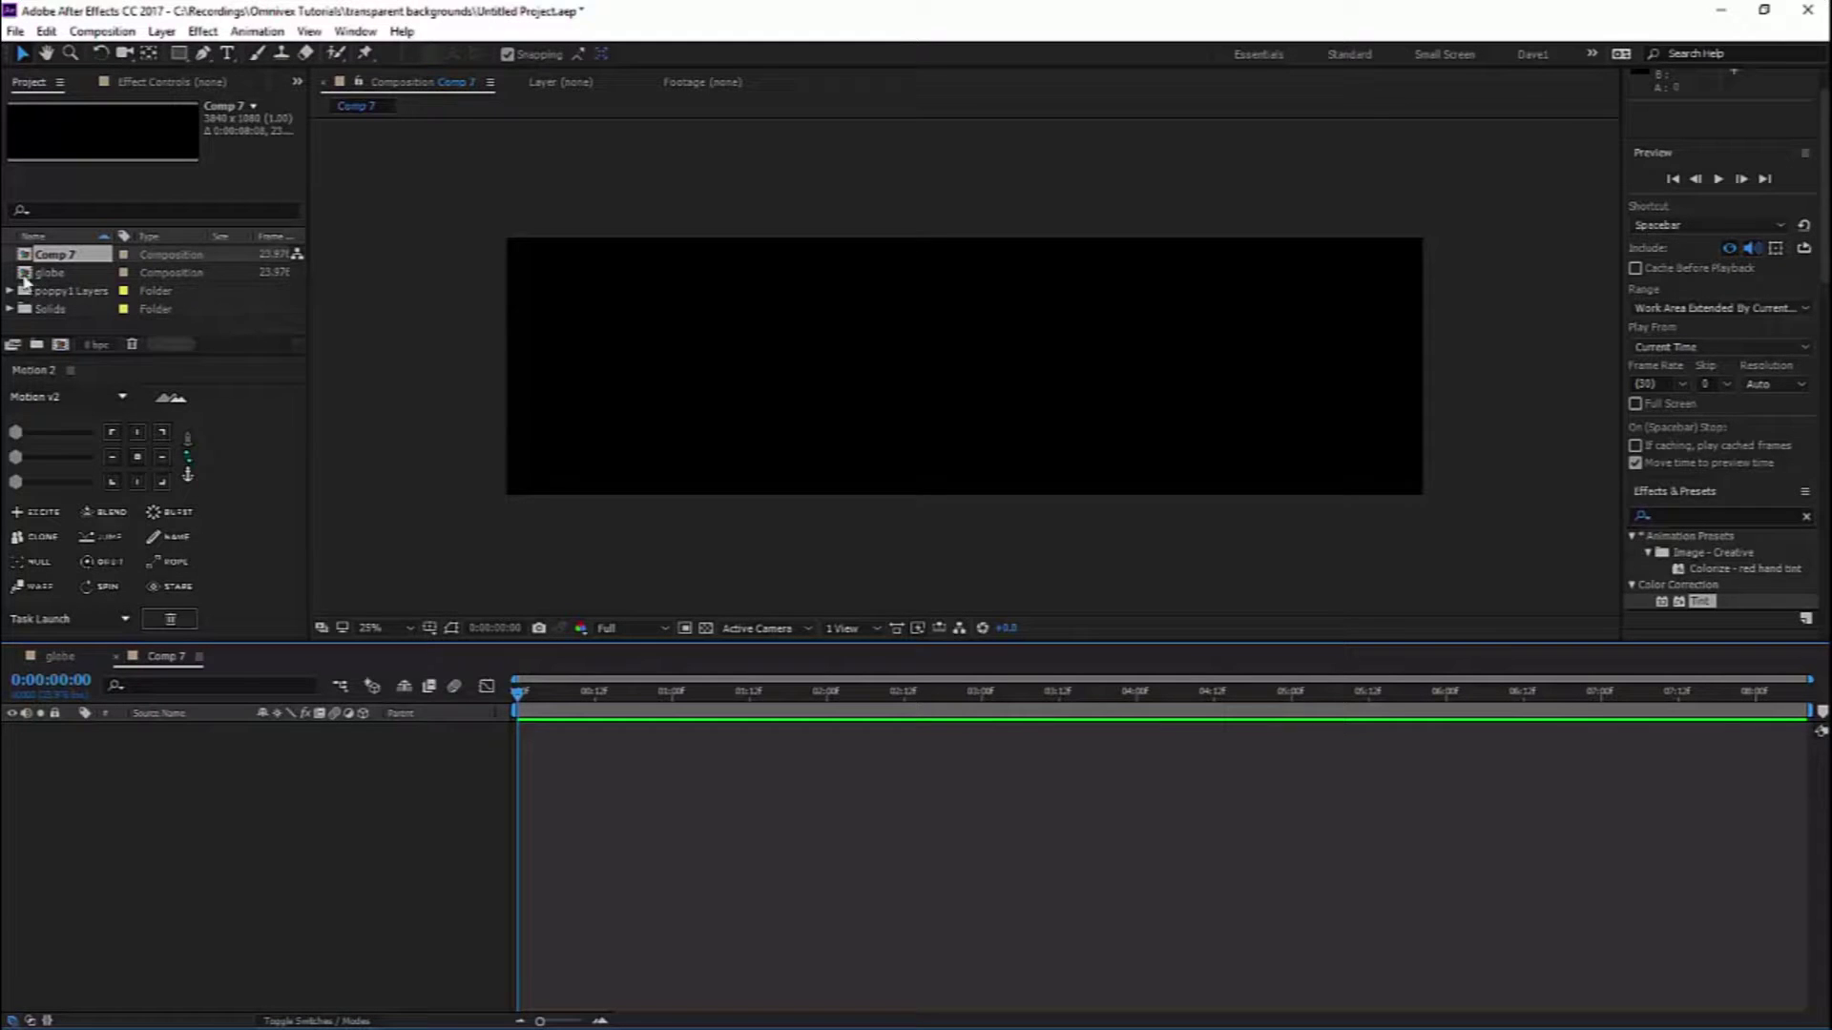
Add the globe composition as a layer in Comp 7 and move its anchor point to its top-left corner
drag(30, 274, 350, 746)
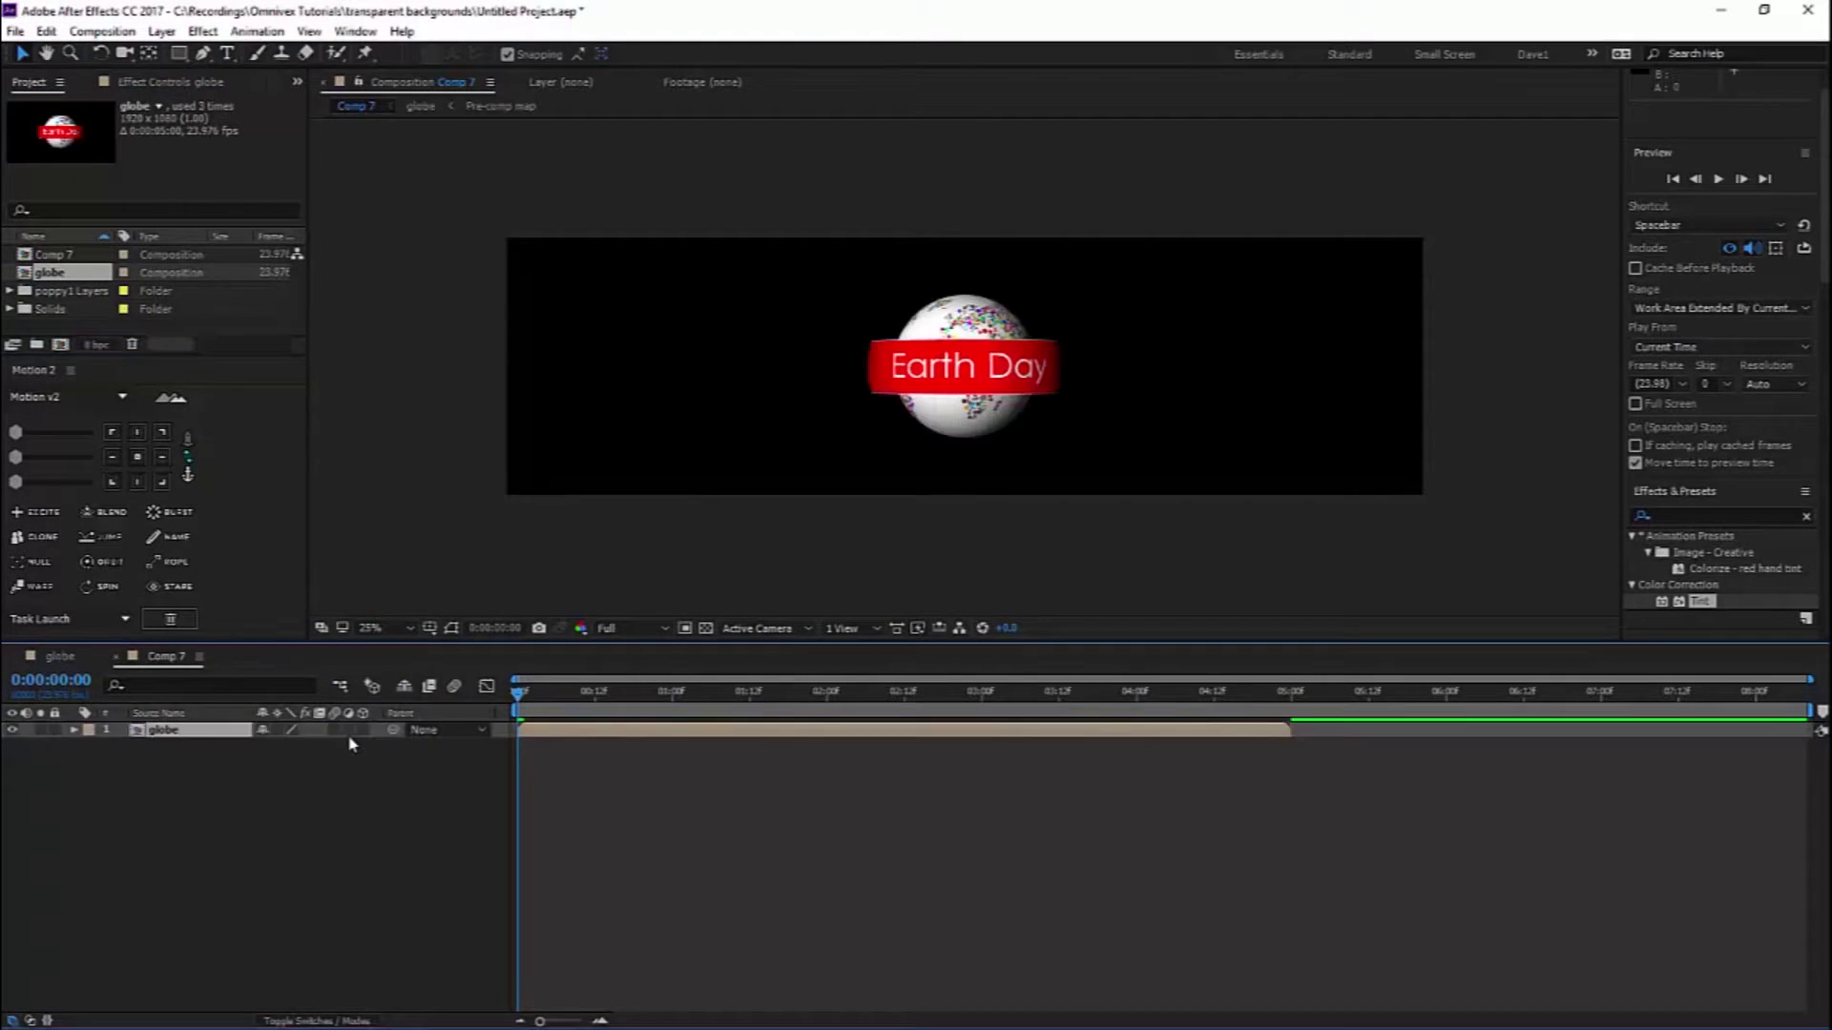
click(859, 465)
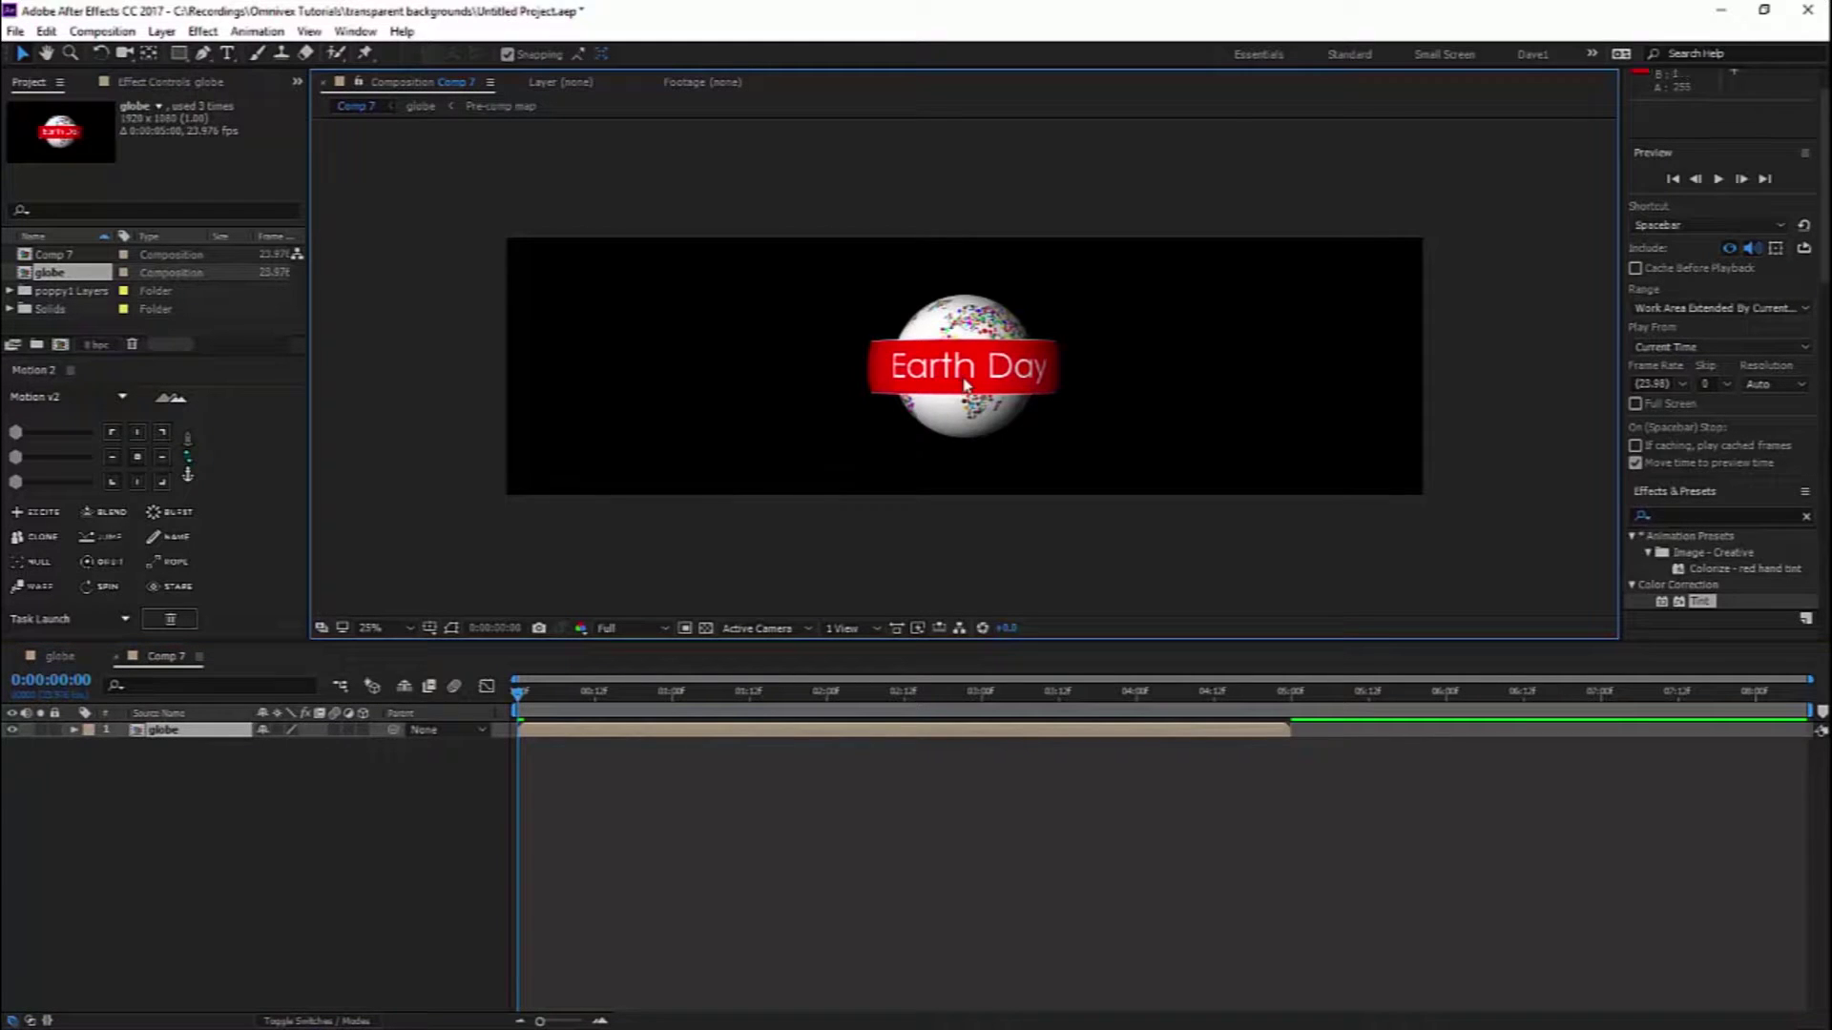
click(772, 740)
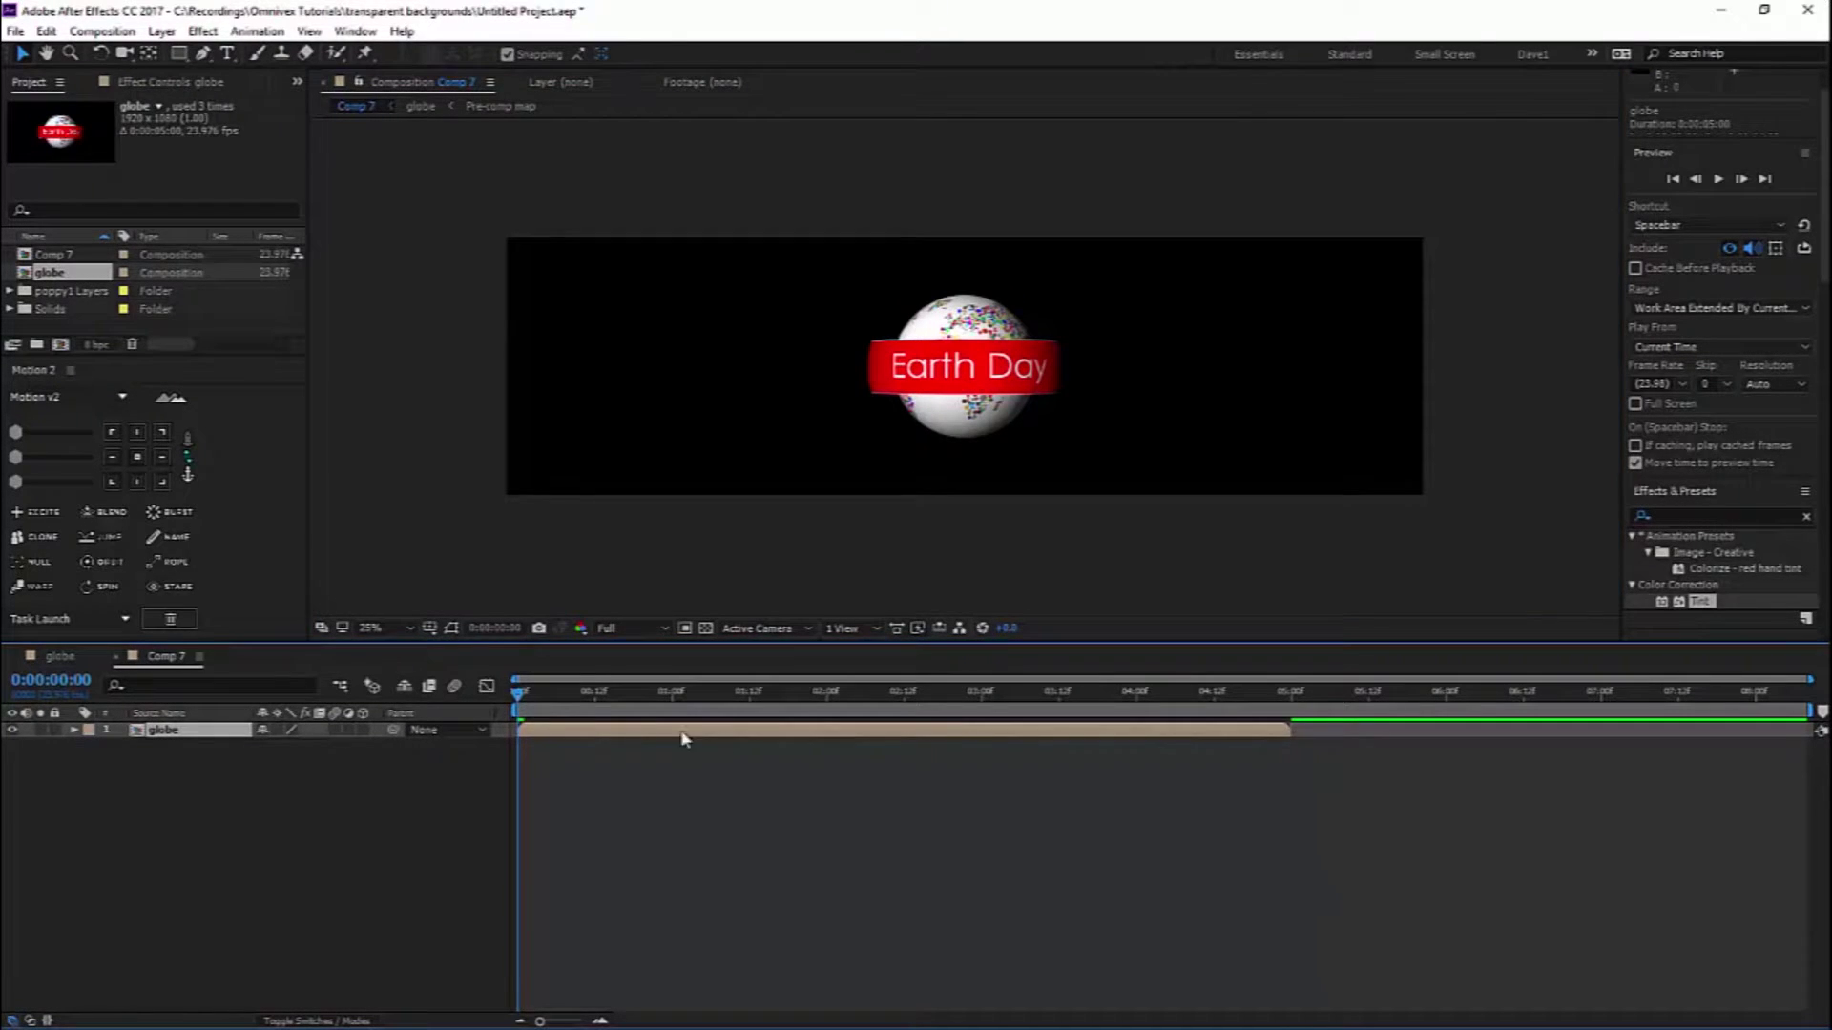
click(112, 437)
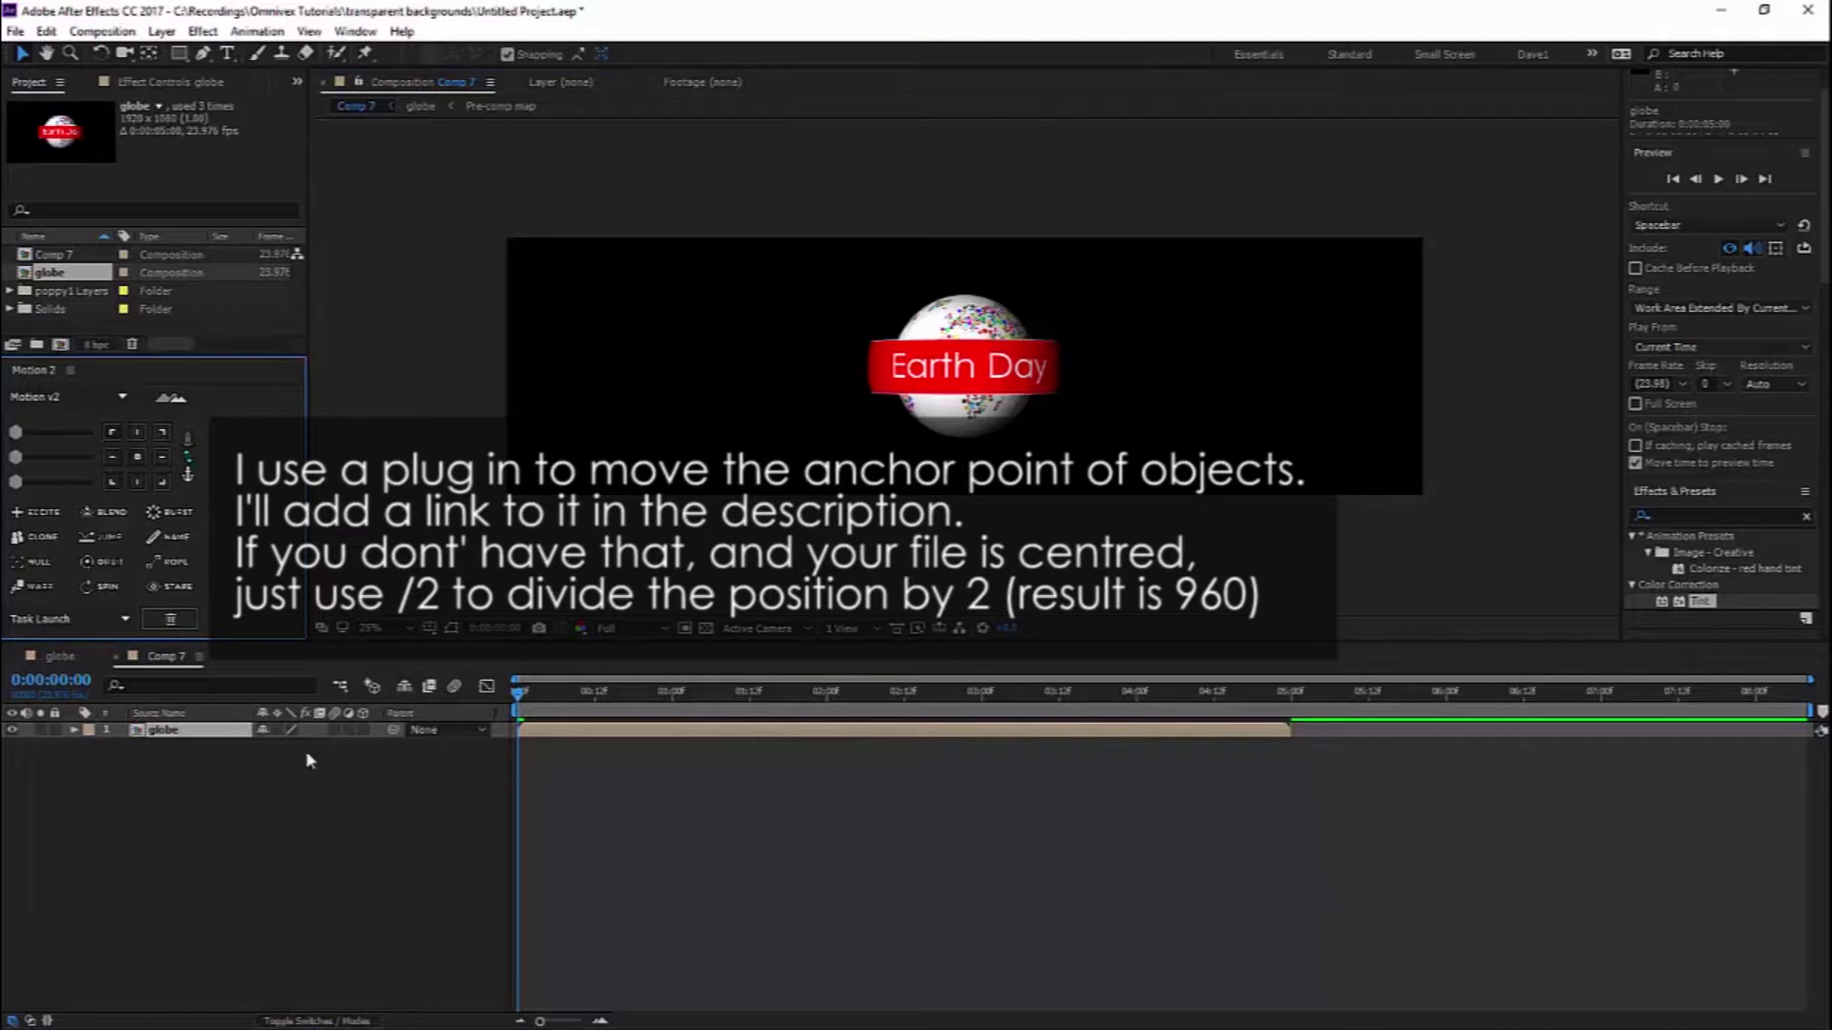
Set the globe layer's X position to 0 so it fills the left half of the composition
click(162, 731)
key(p)
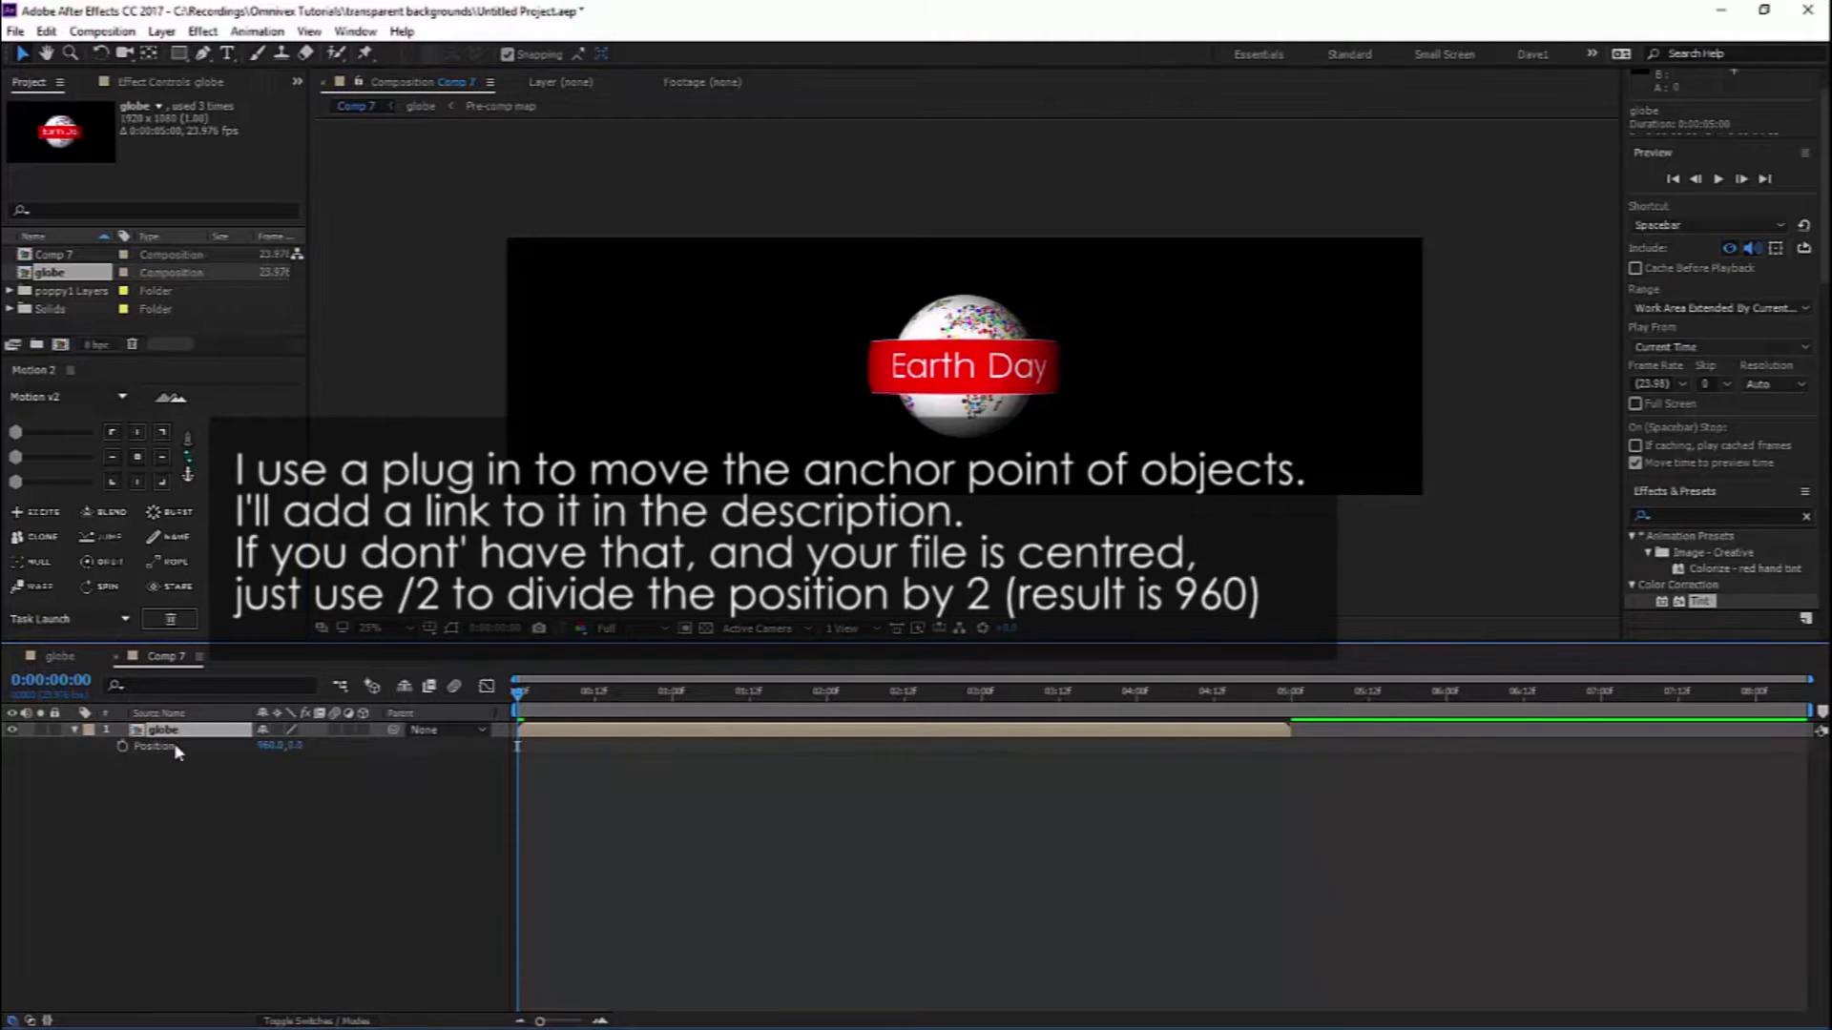
click(270, 744)
text(/2)
key(Return)
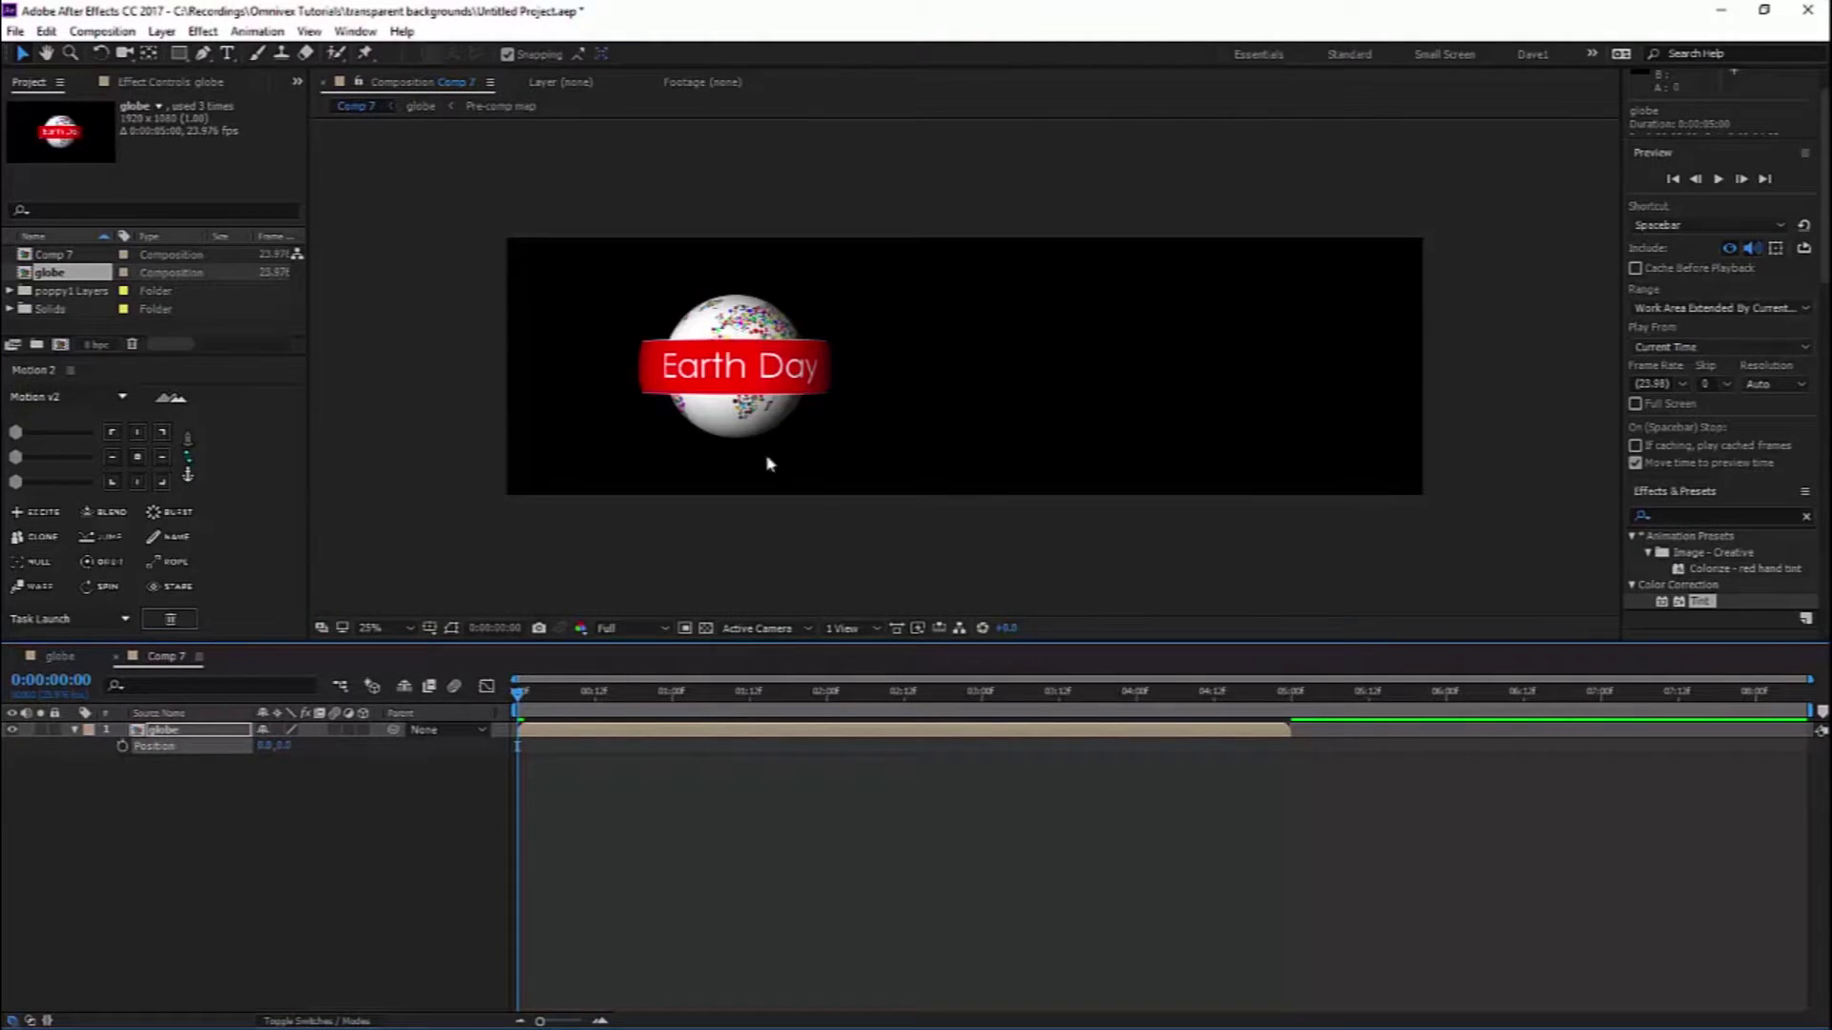
click(731, 401)
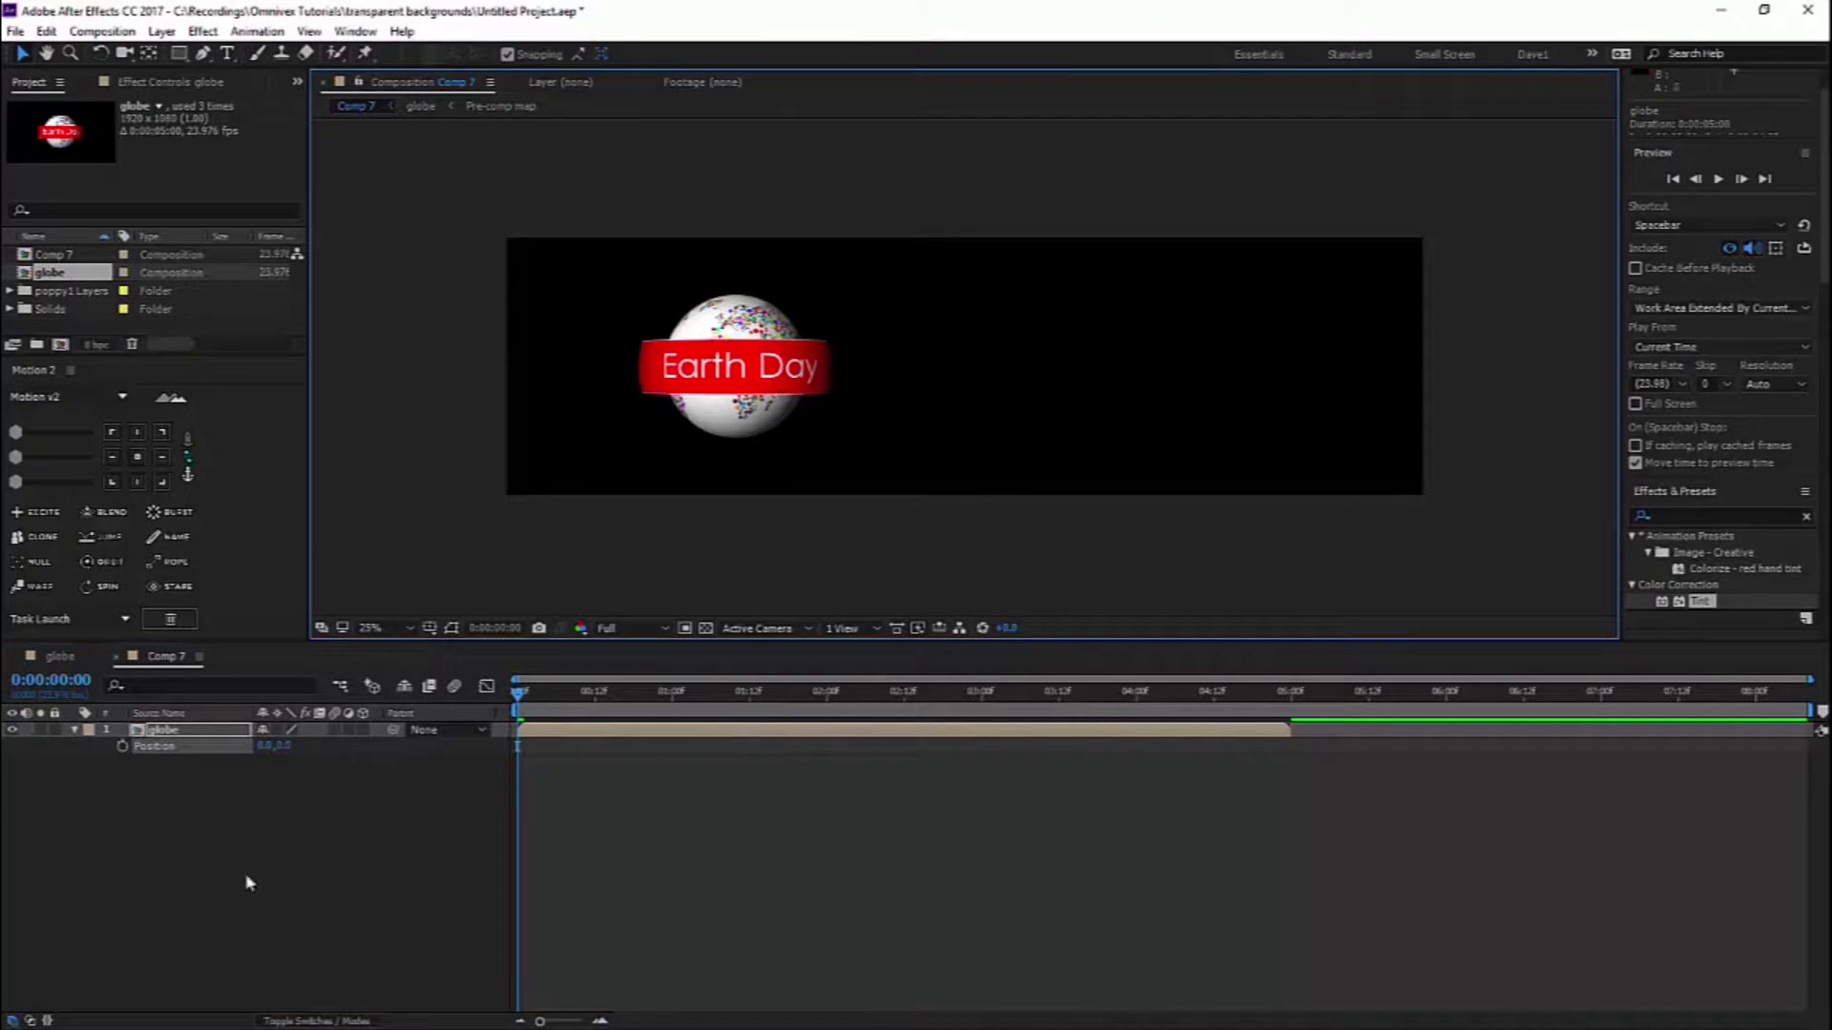
Duplicate the globe layer and set the copy's X position to 1920
click(161, 880)
click(143, 737)
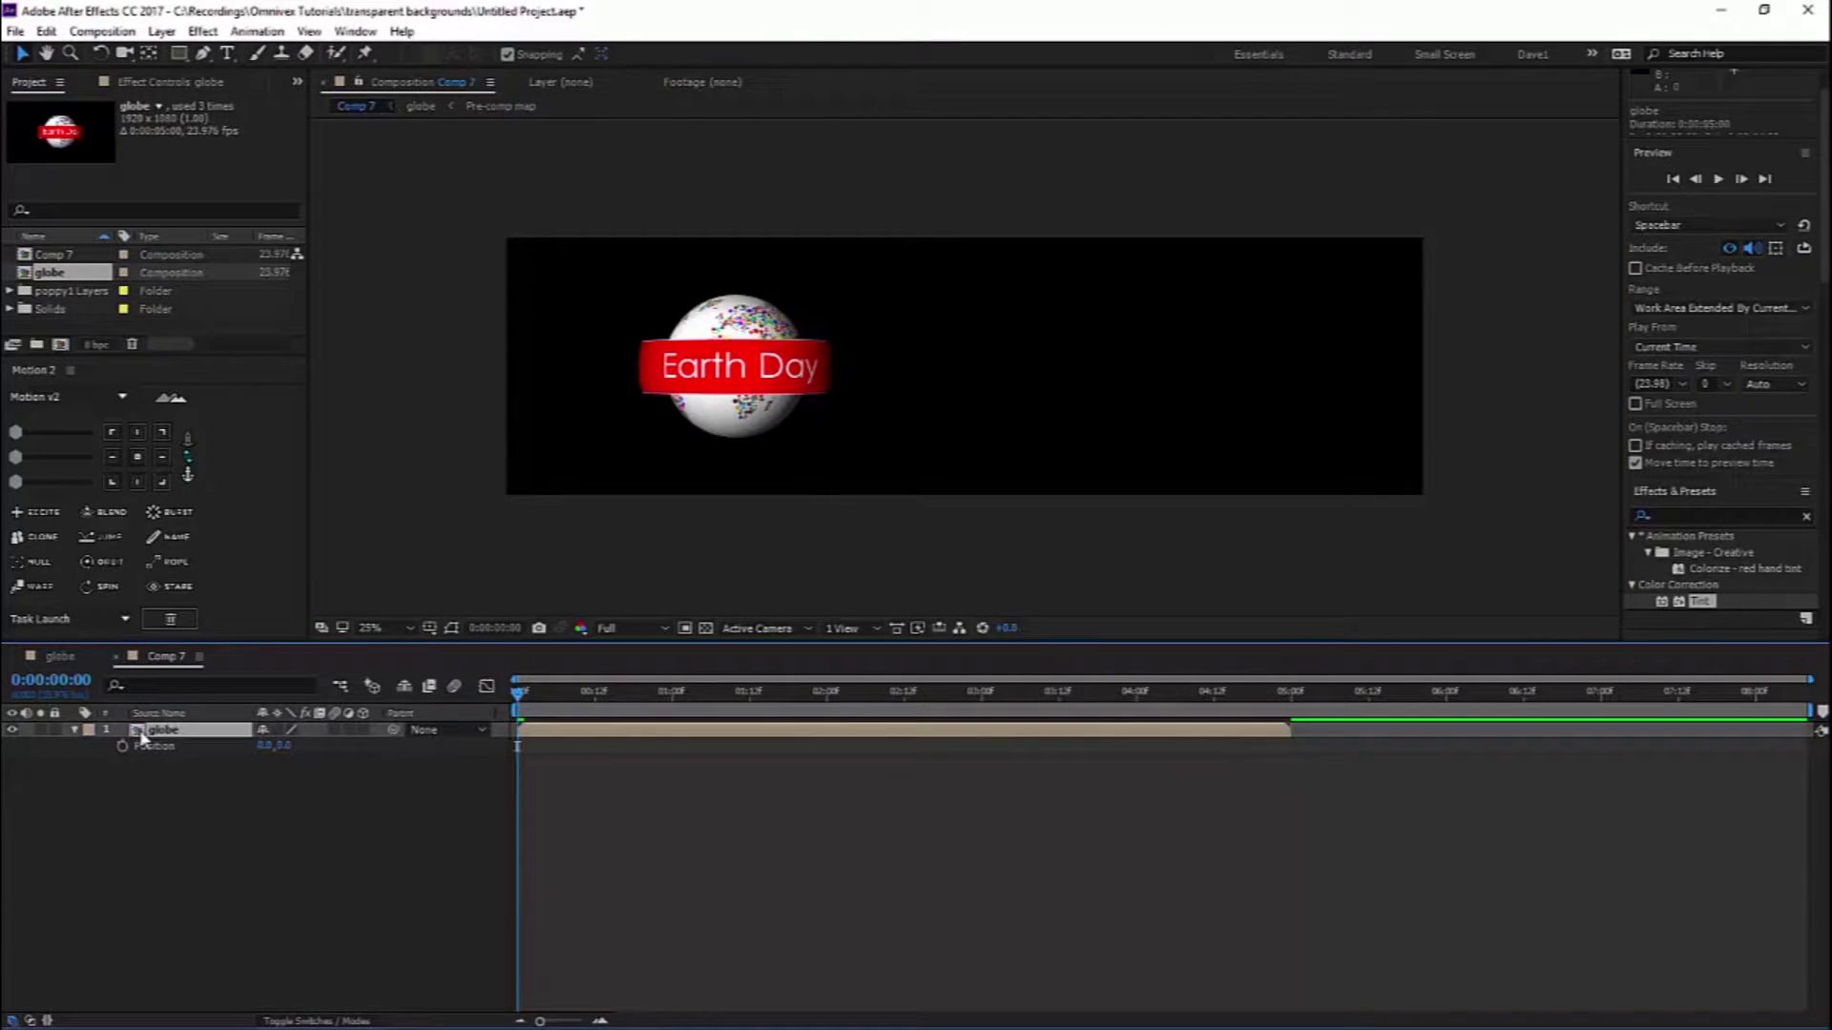
key(ctrl+d)
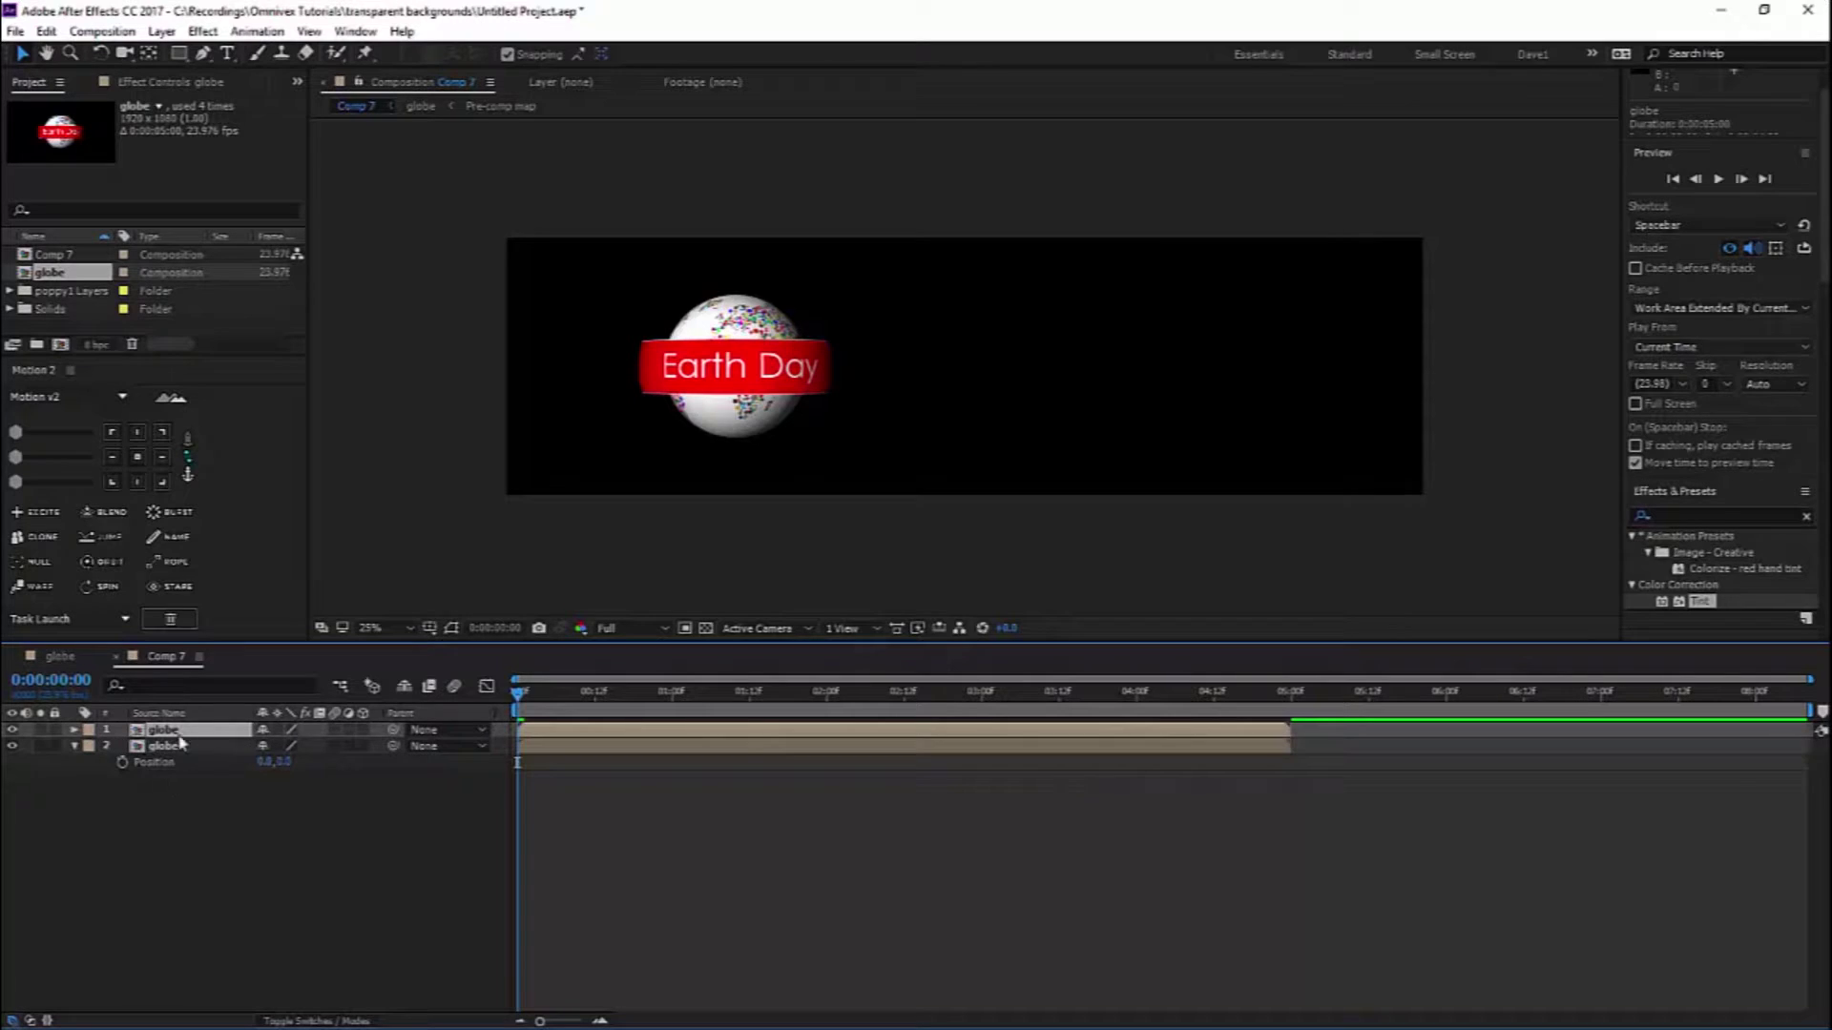
click(73, 730)
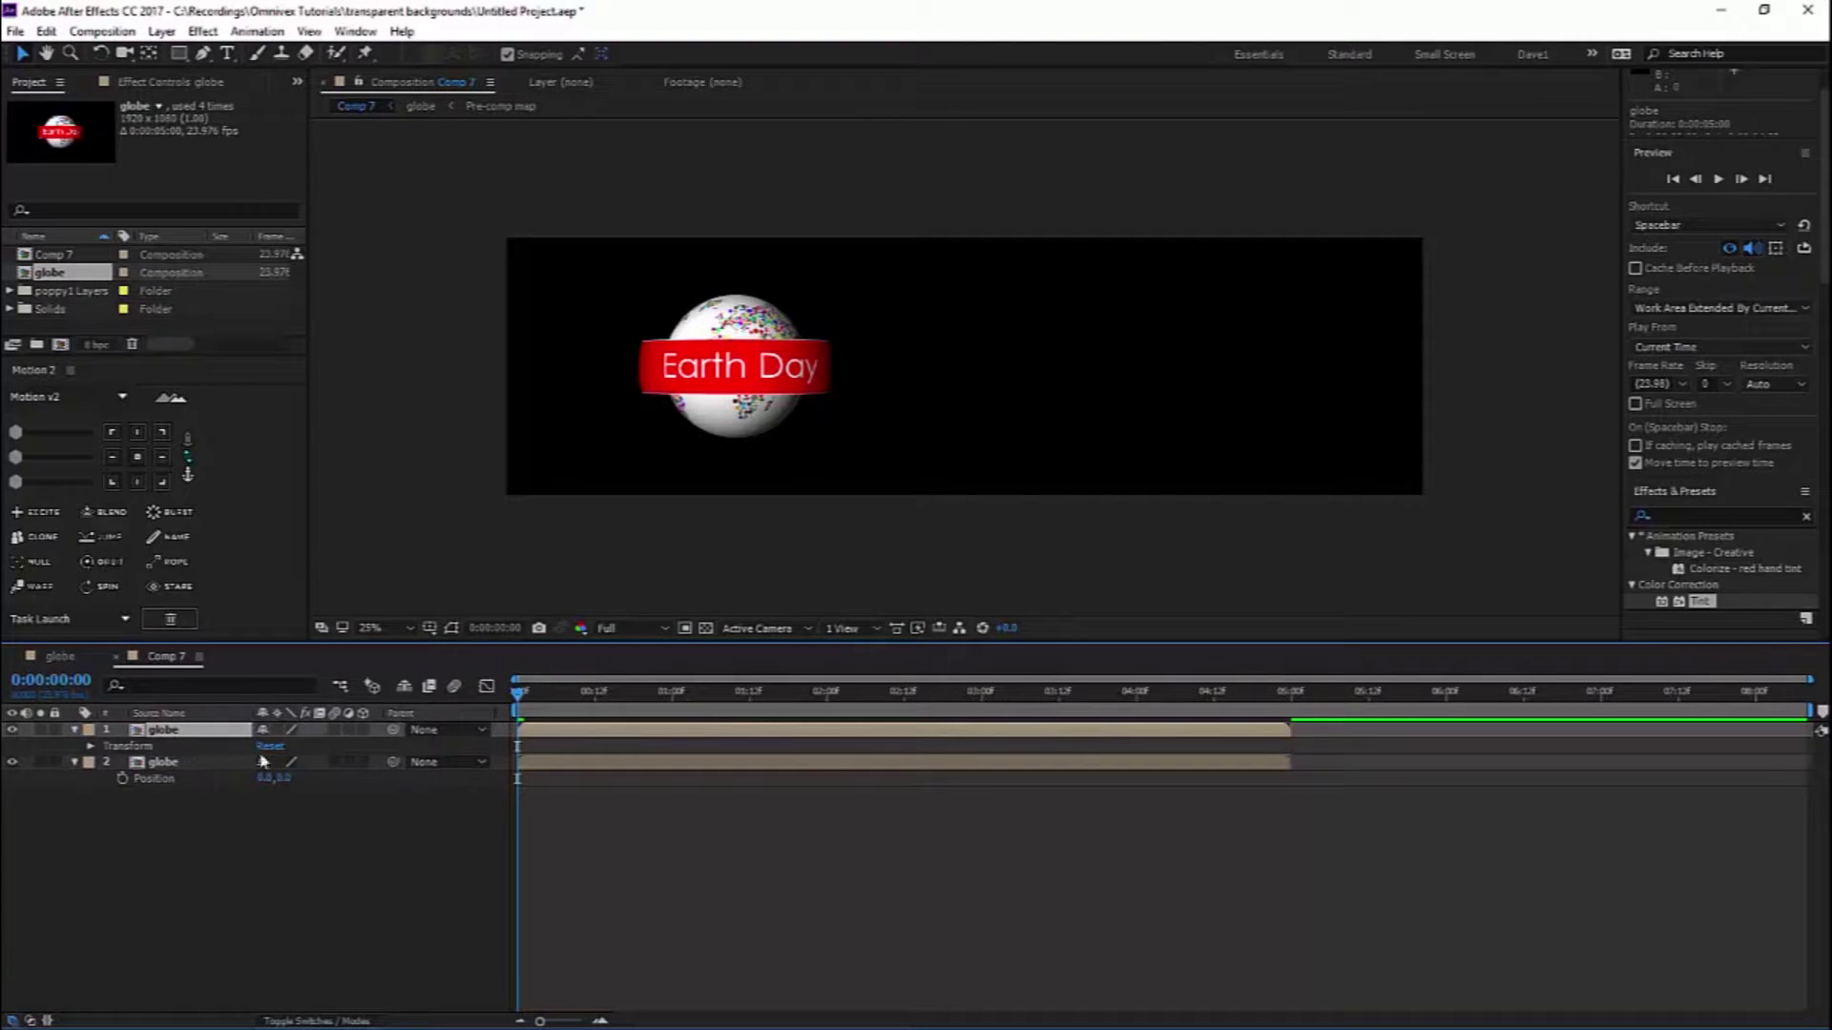
key(p)
click(265, 745)
key(Return)
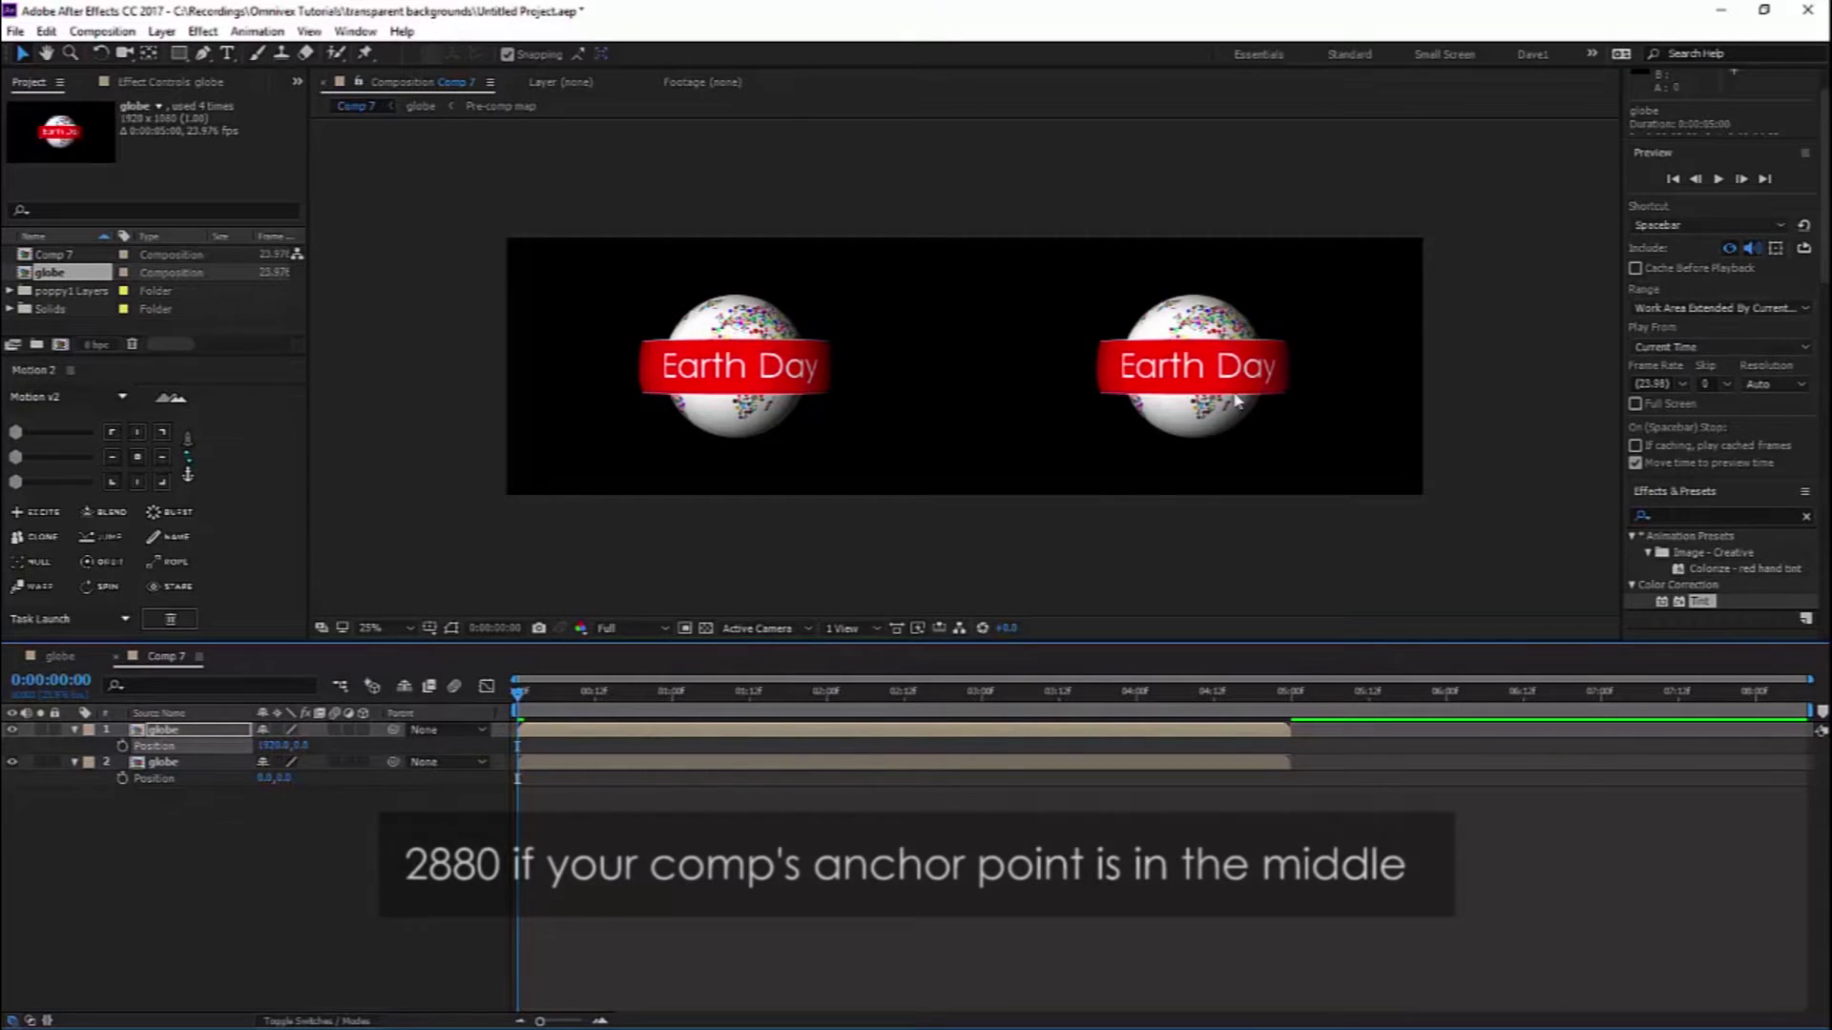
Apply the Tint effect to the duplicated globe layer and map black to white (FFFFFF)
click(145, 766)
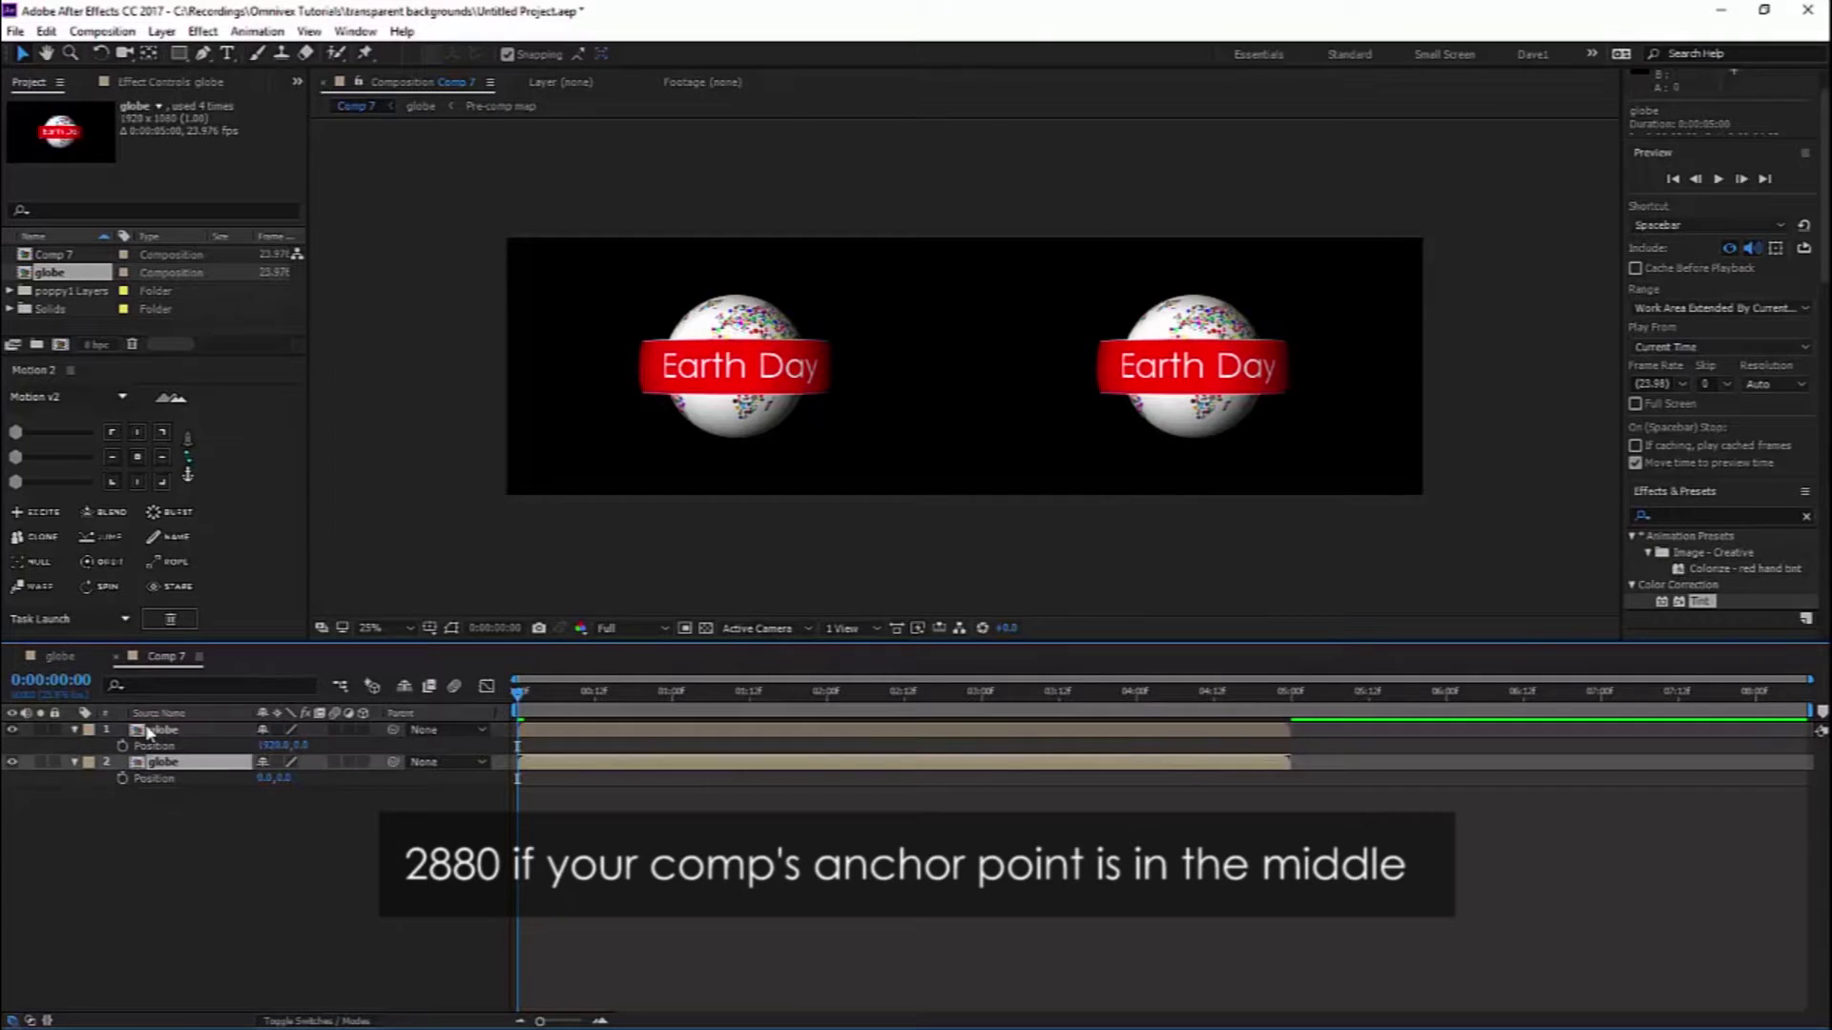
click(148, 733)
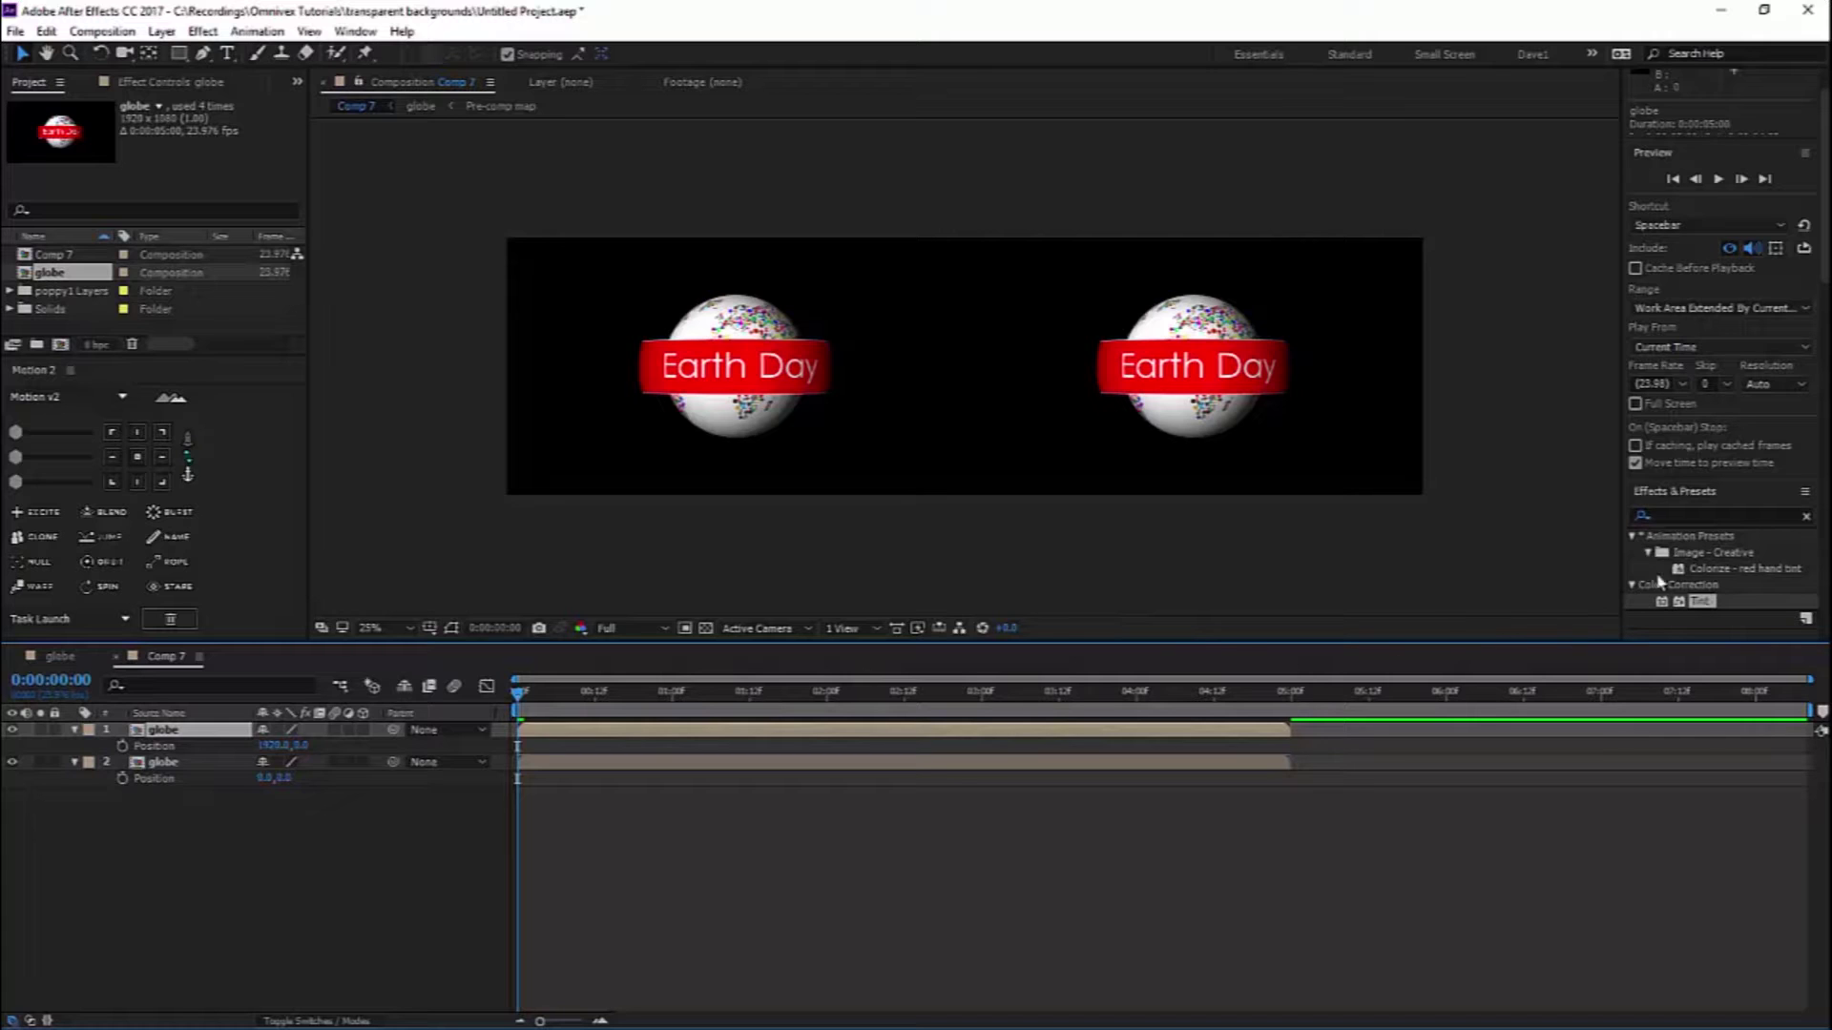
drag(1701, 601, 1278, 436)
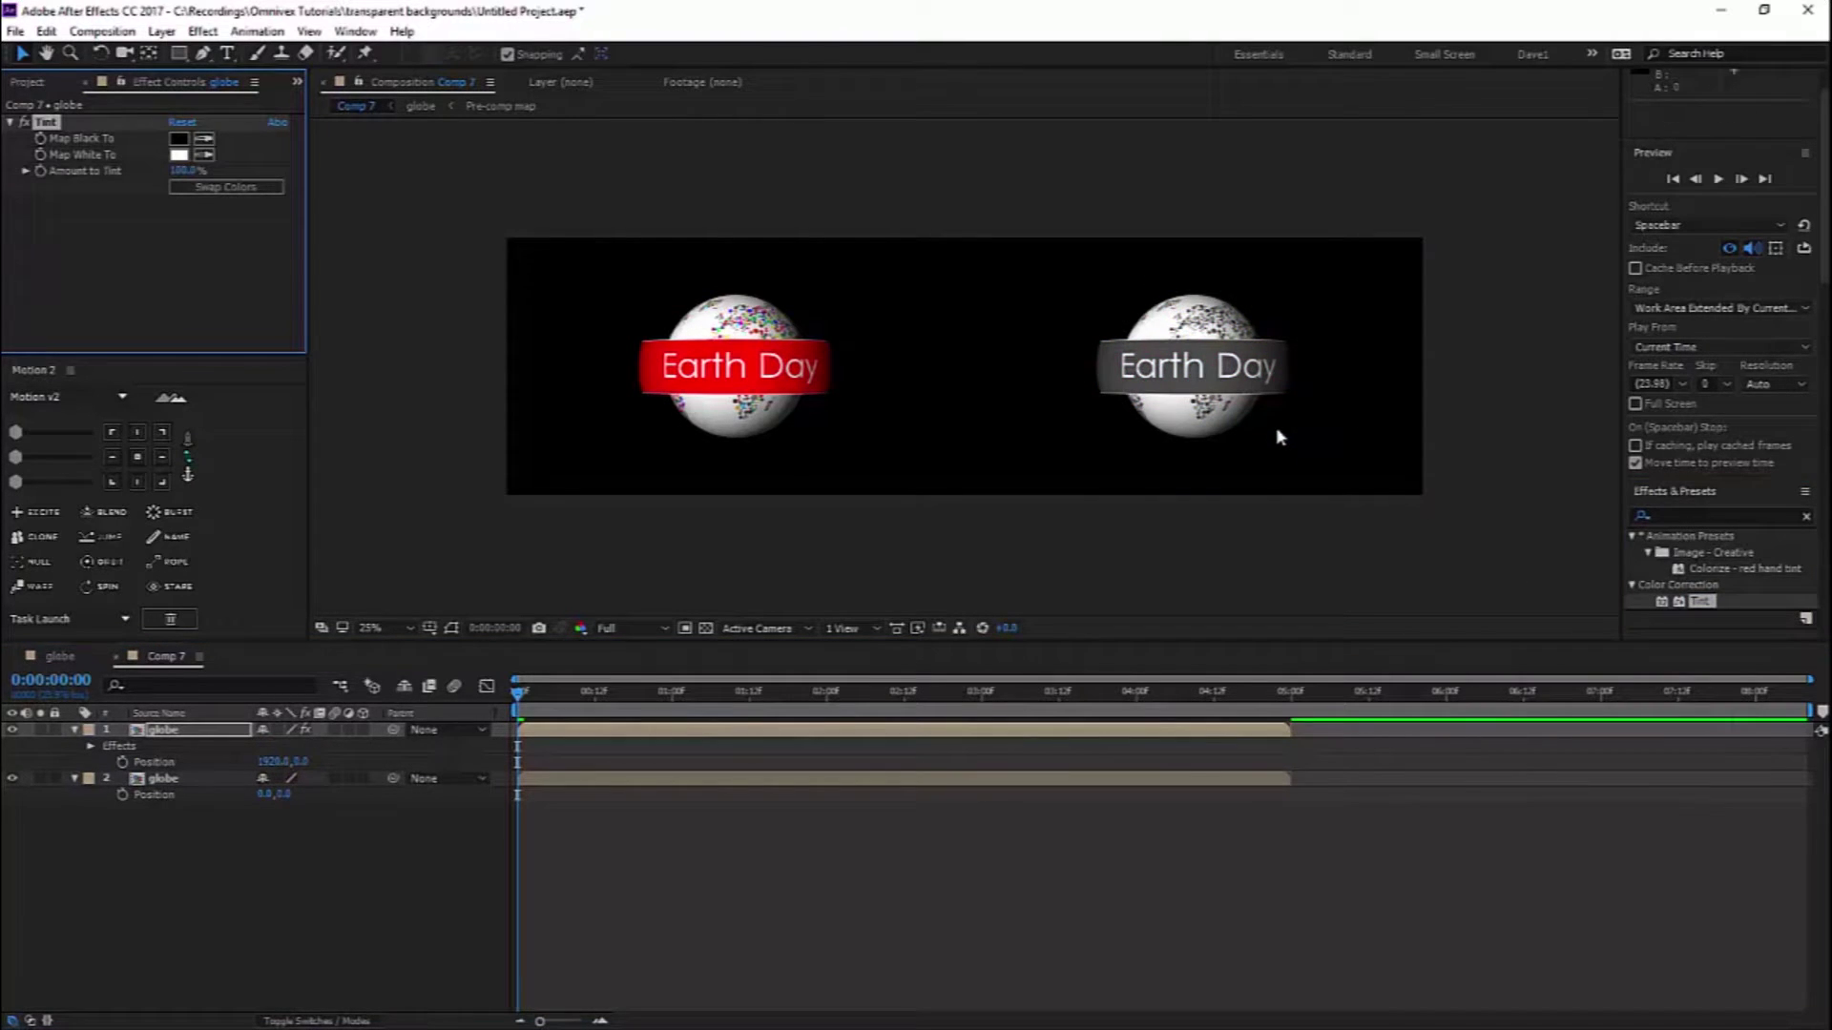
click(179, 139)
drag(342, 410, 275, 361)
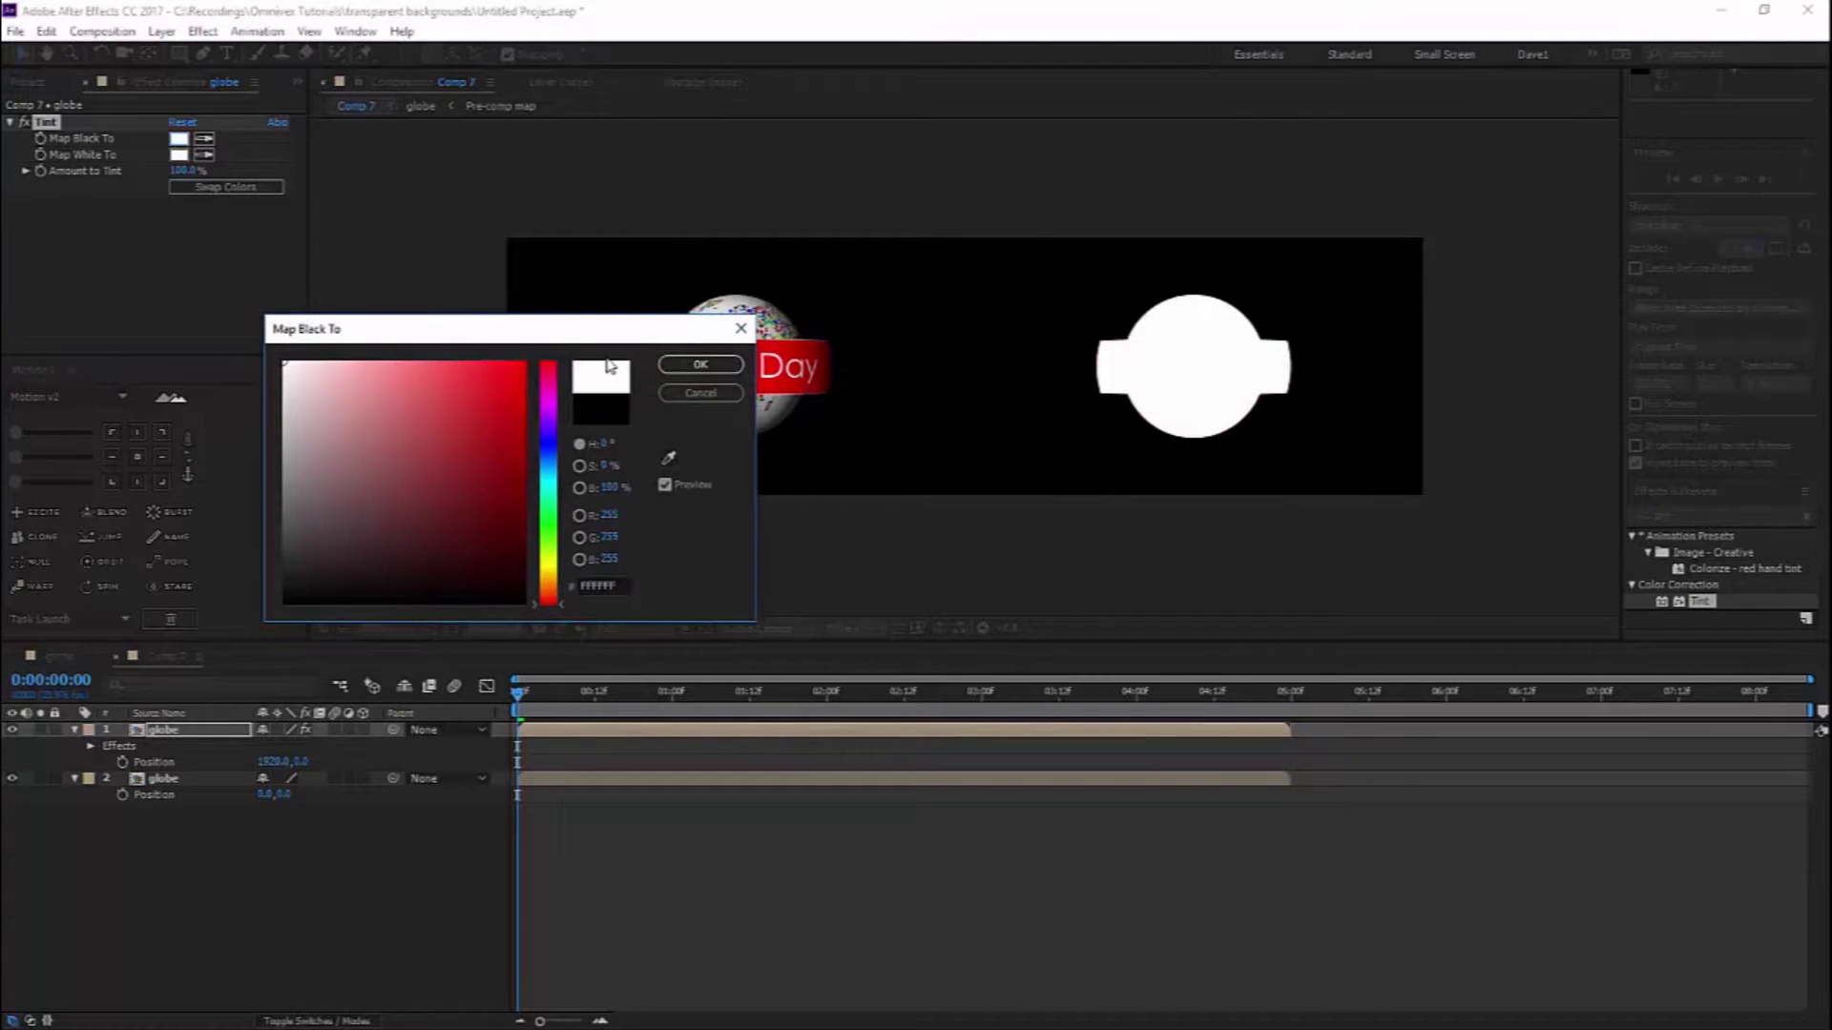
click(711, 367)
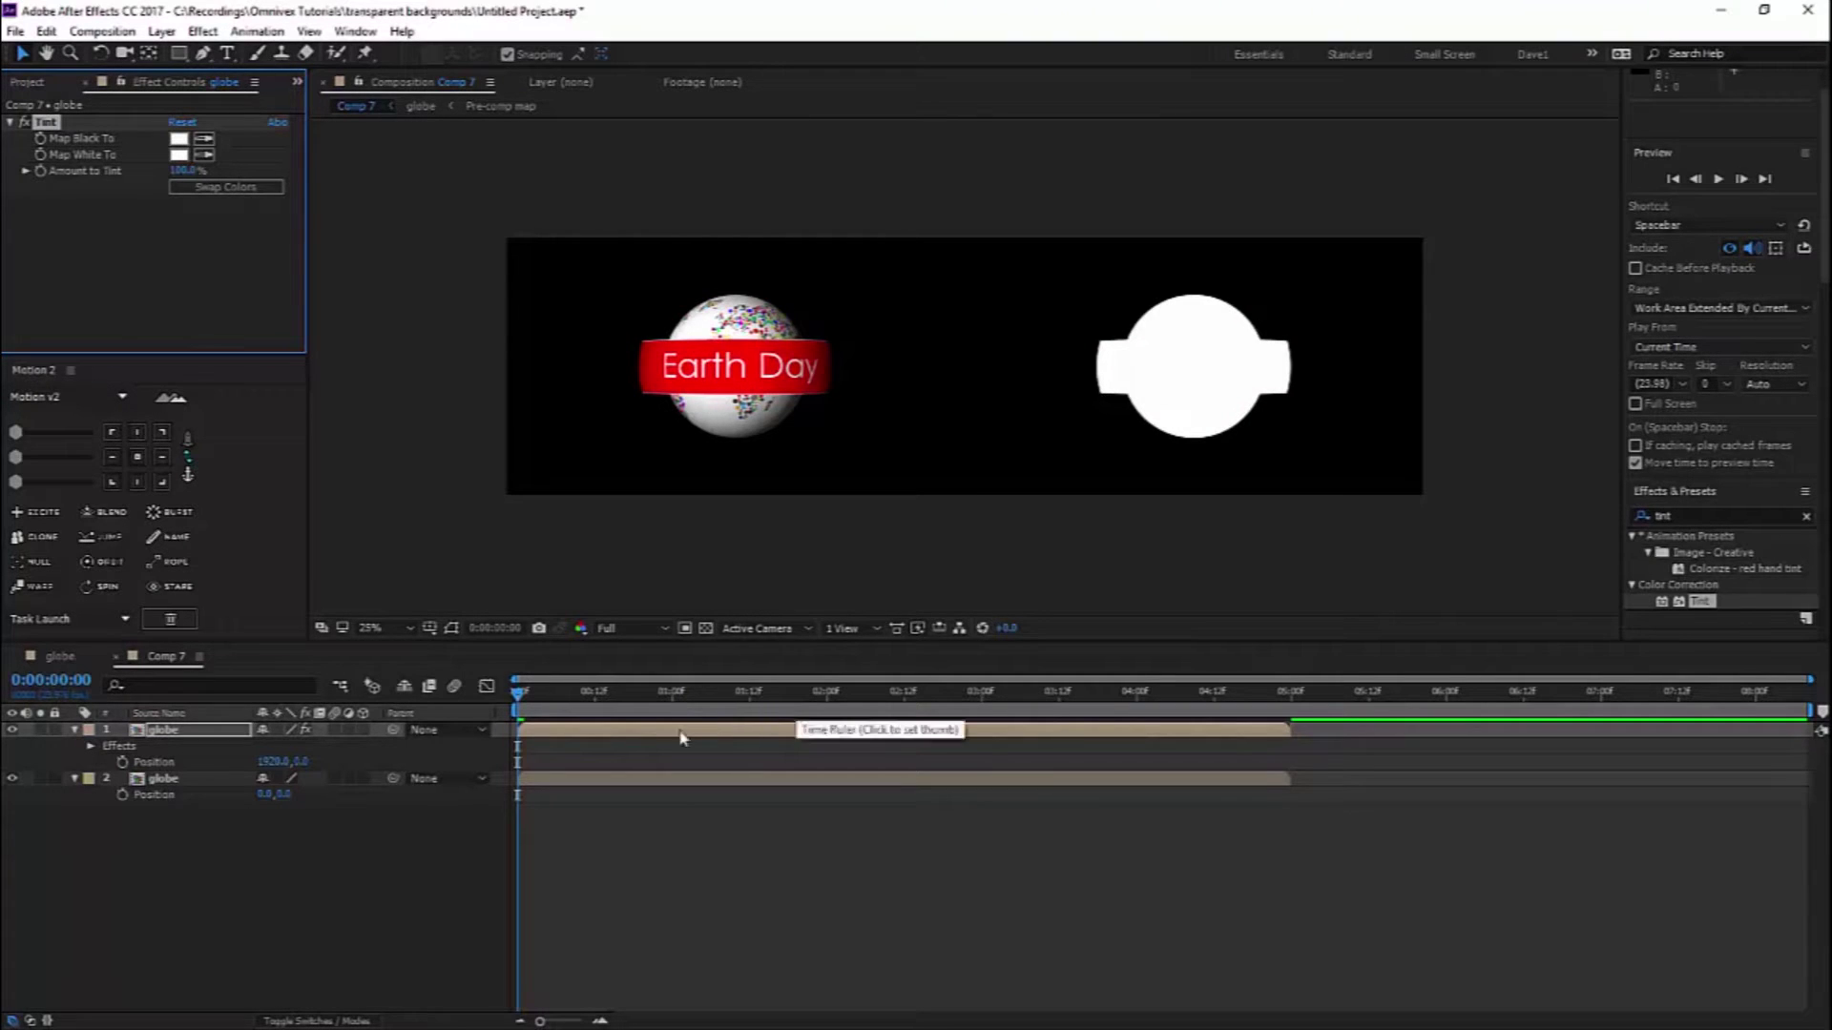
Preview the animation of the coloured globe beside its white mask copy
click(1719, 180)
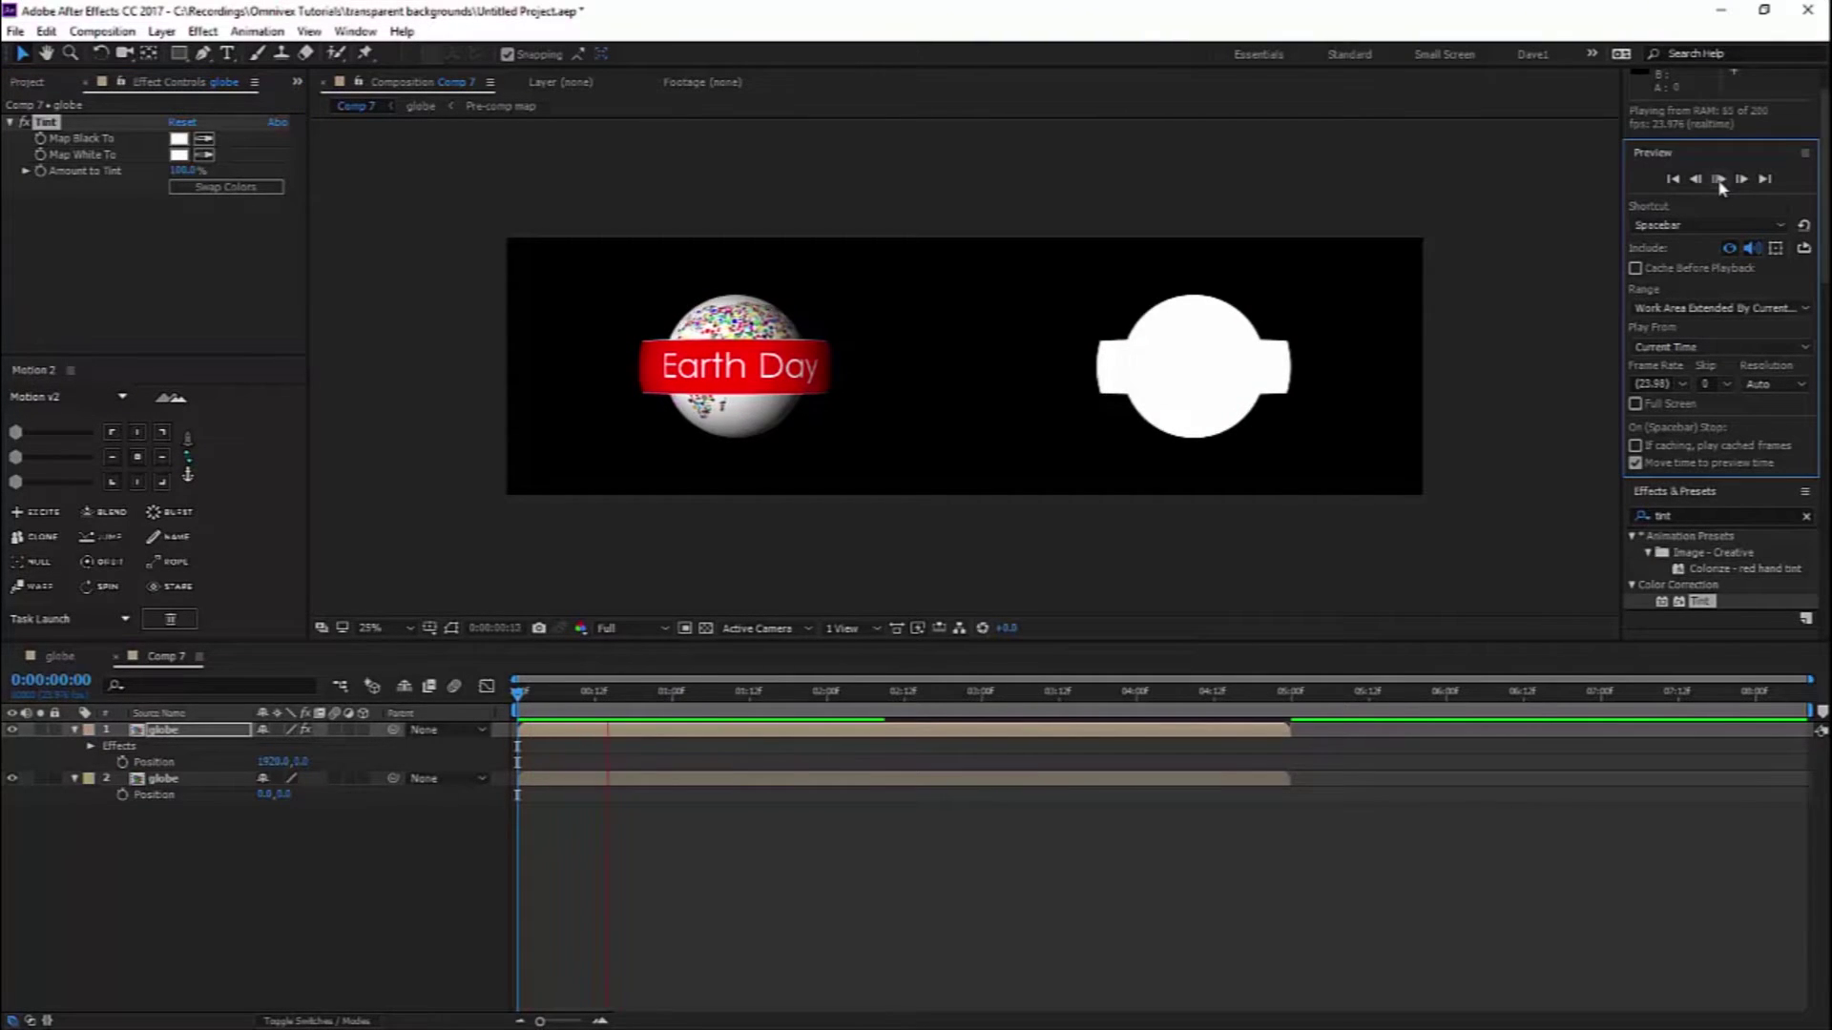
key(space)
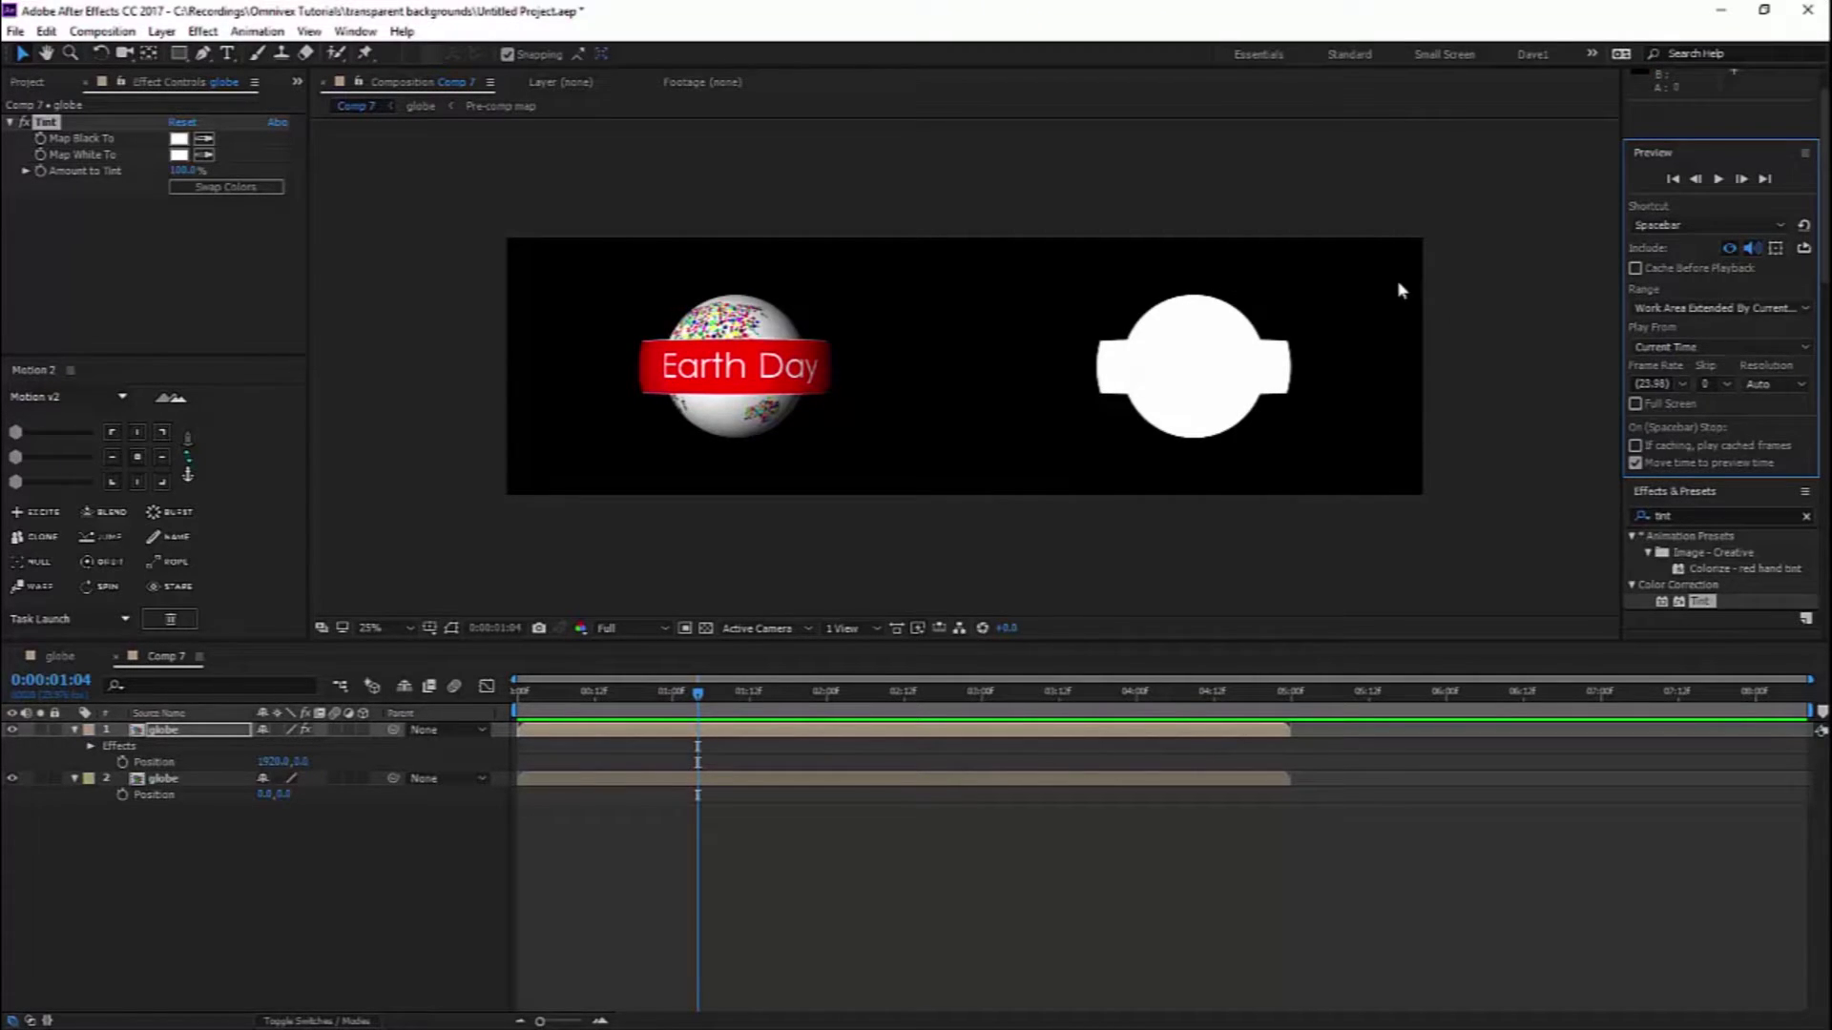
click(1150, 433)
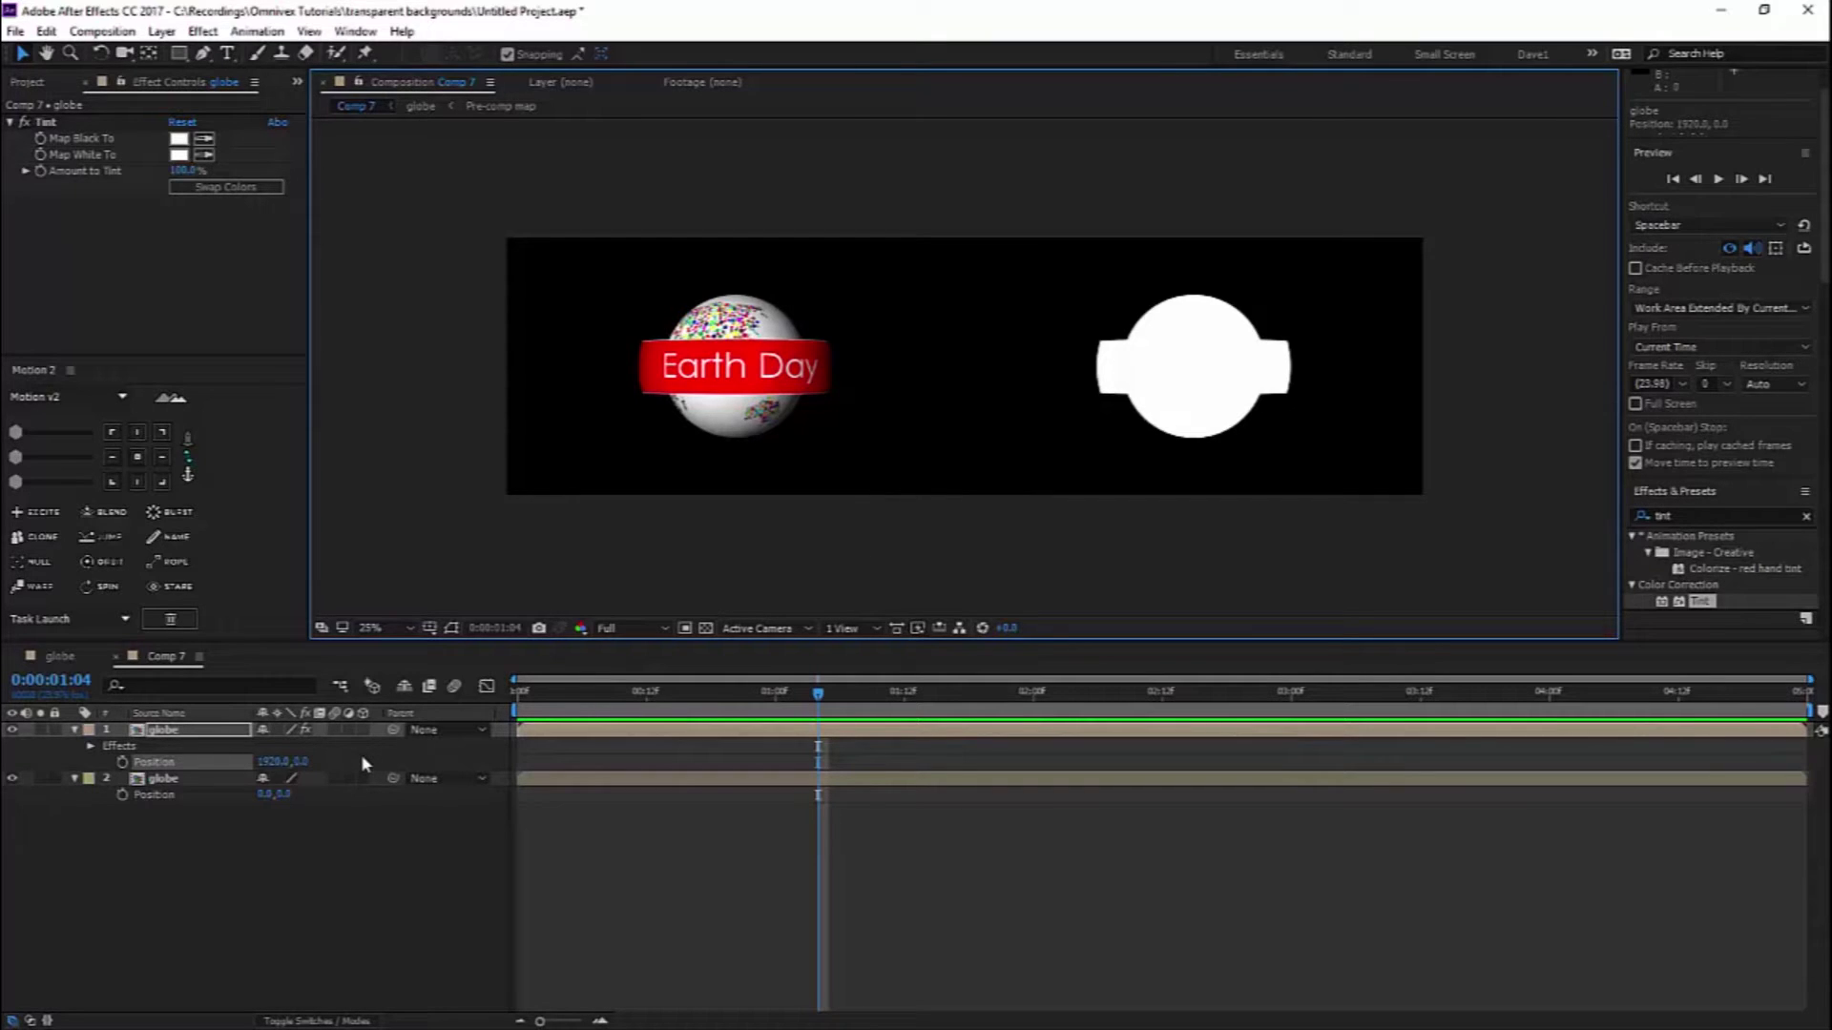
key(Left)
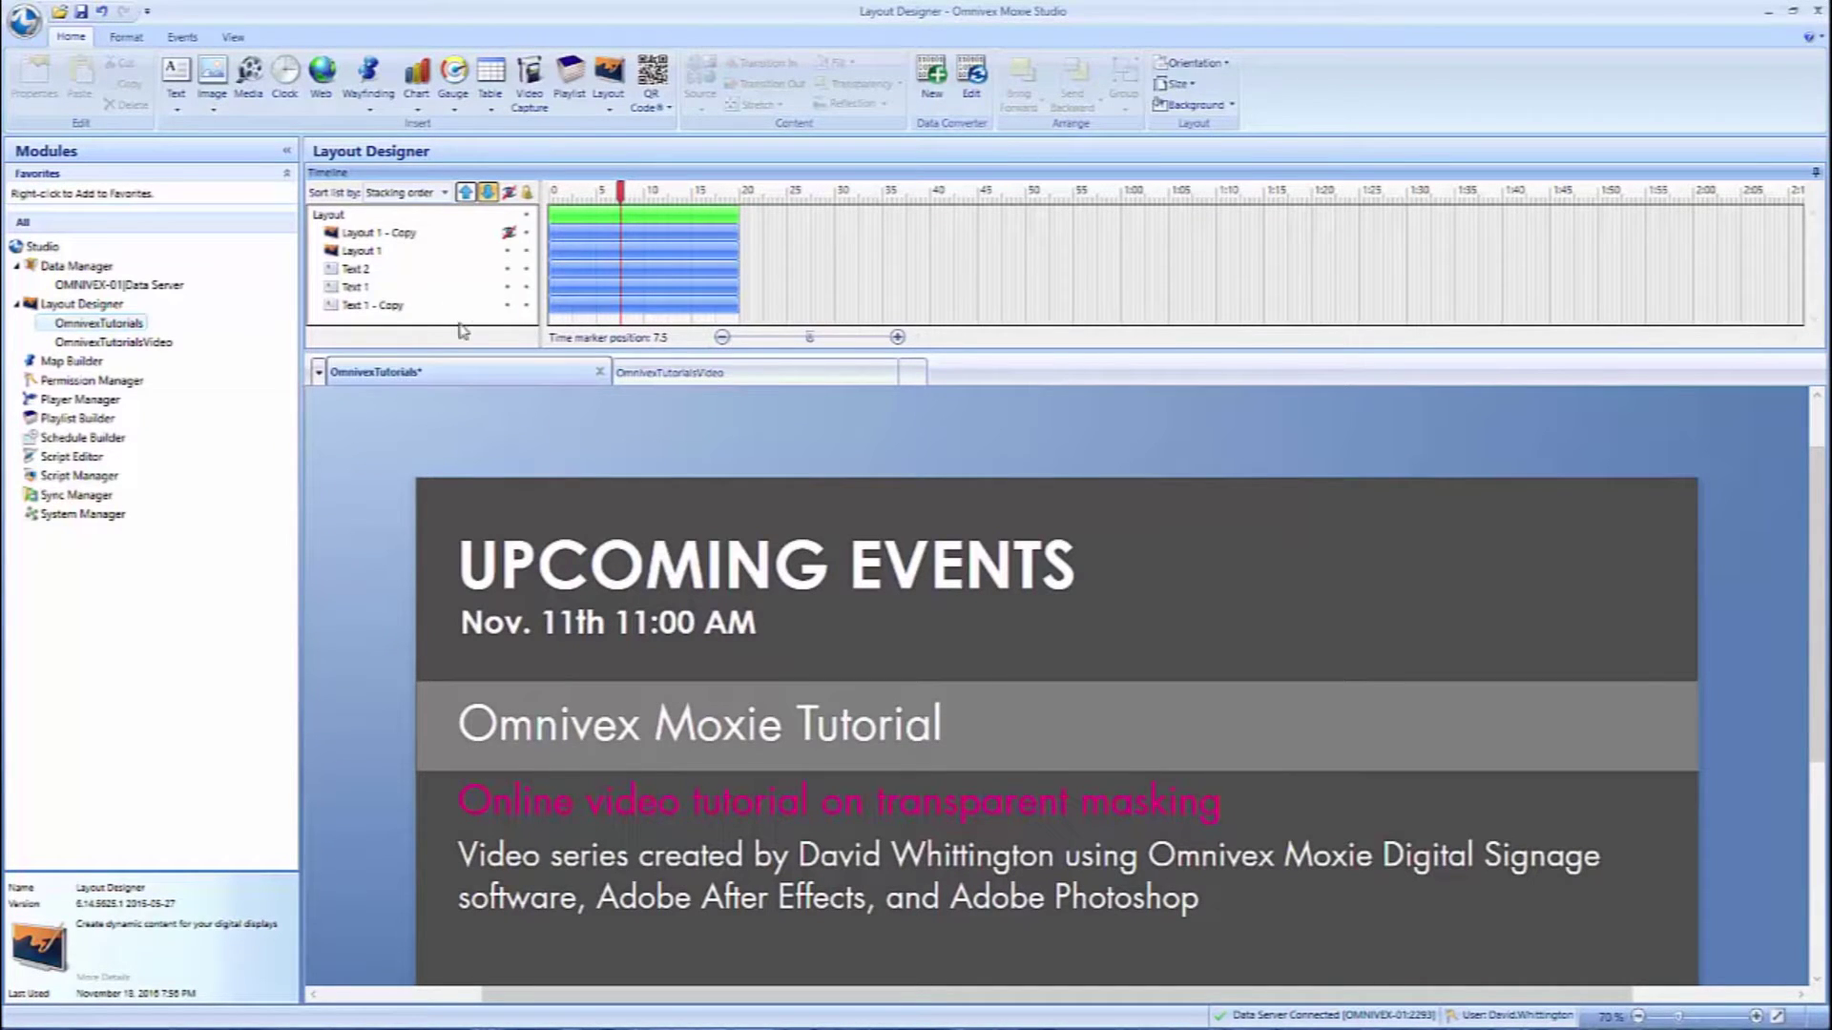
In Omnivex Moxie Studio, insert globe.mp4 into the OmnivexTutorials layout, match its timeline duration to the file, and enlarge it across the header
click(249, 79)
drag(621, 464, 1150, 890)
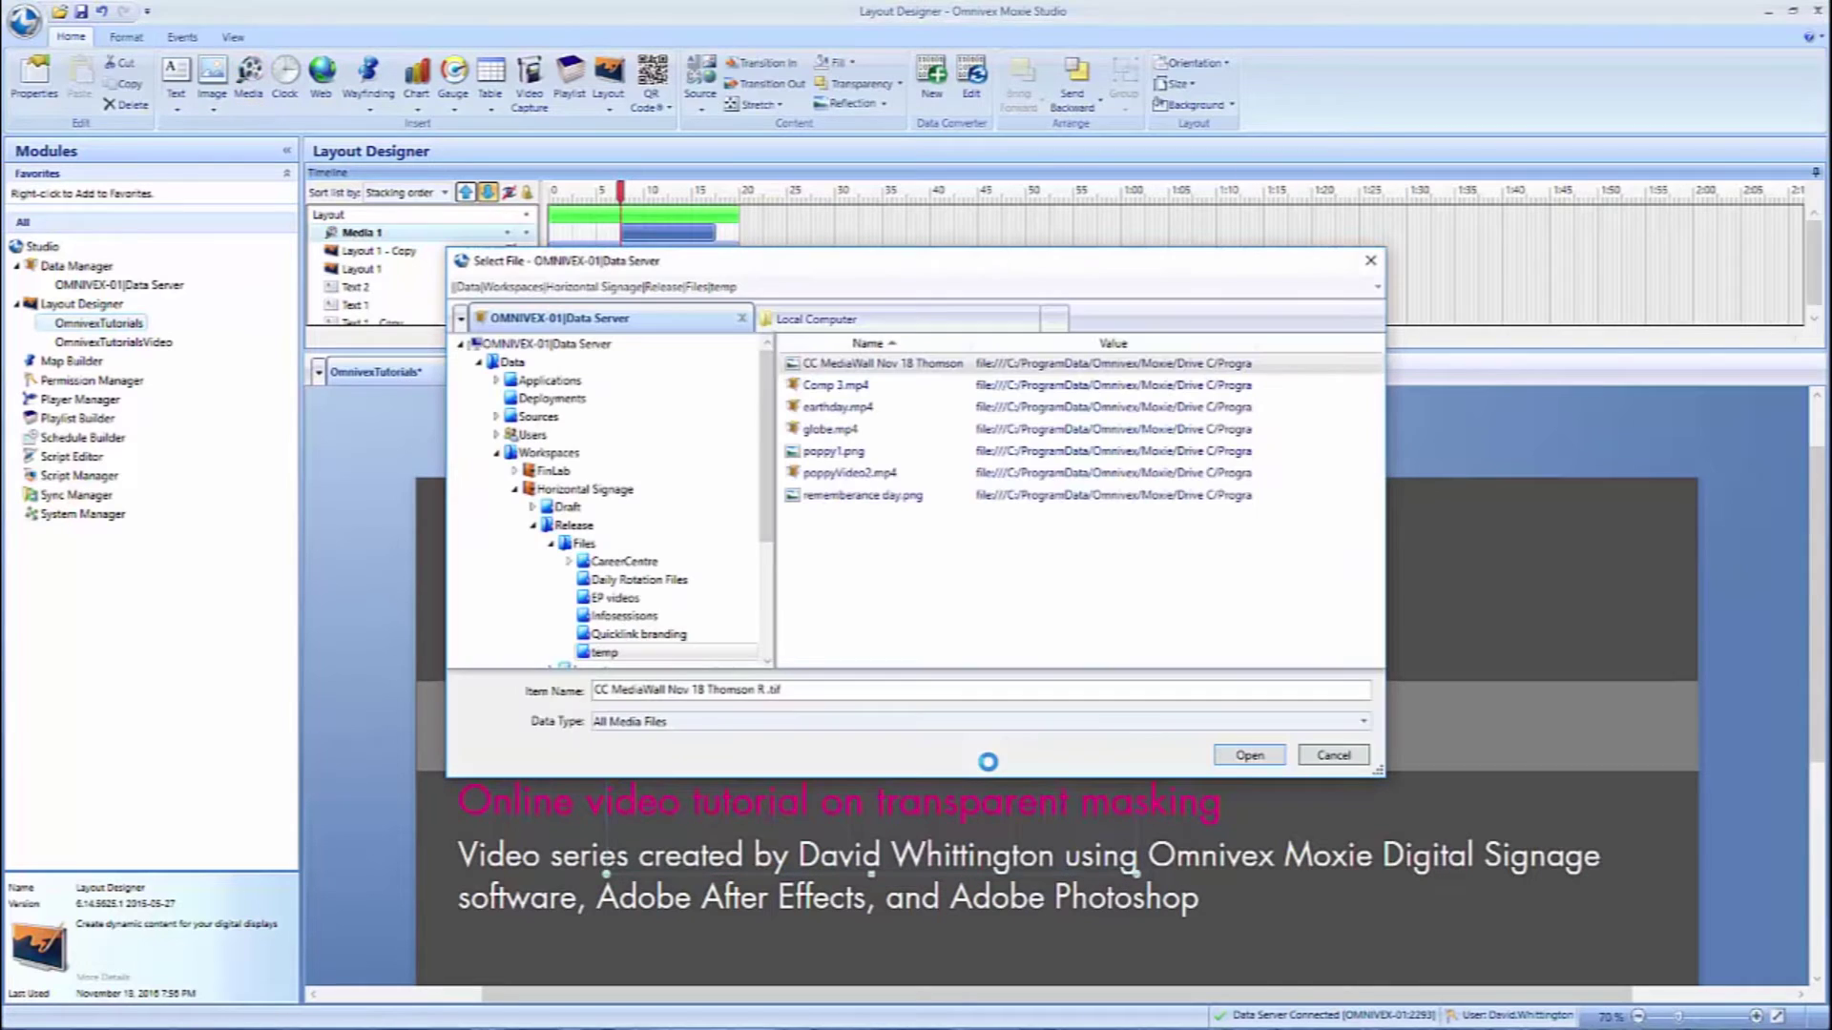
double_click(828, 432)
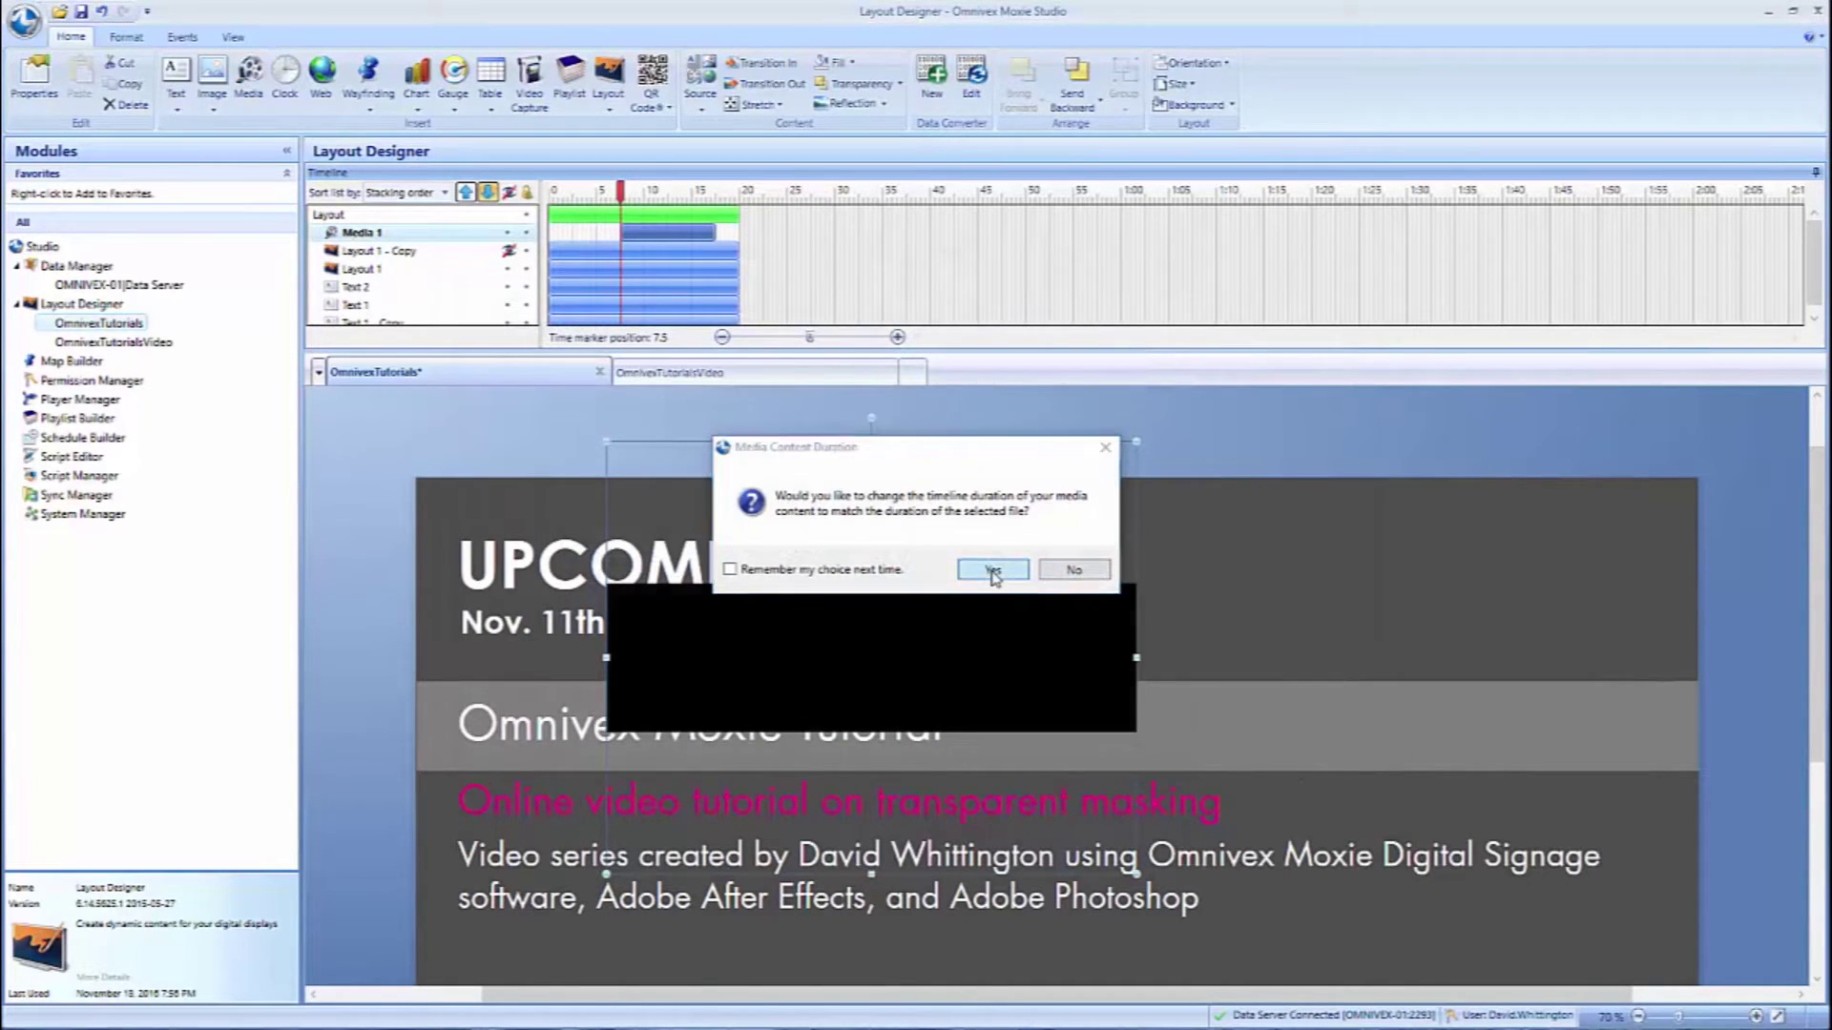
click(997, 570)
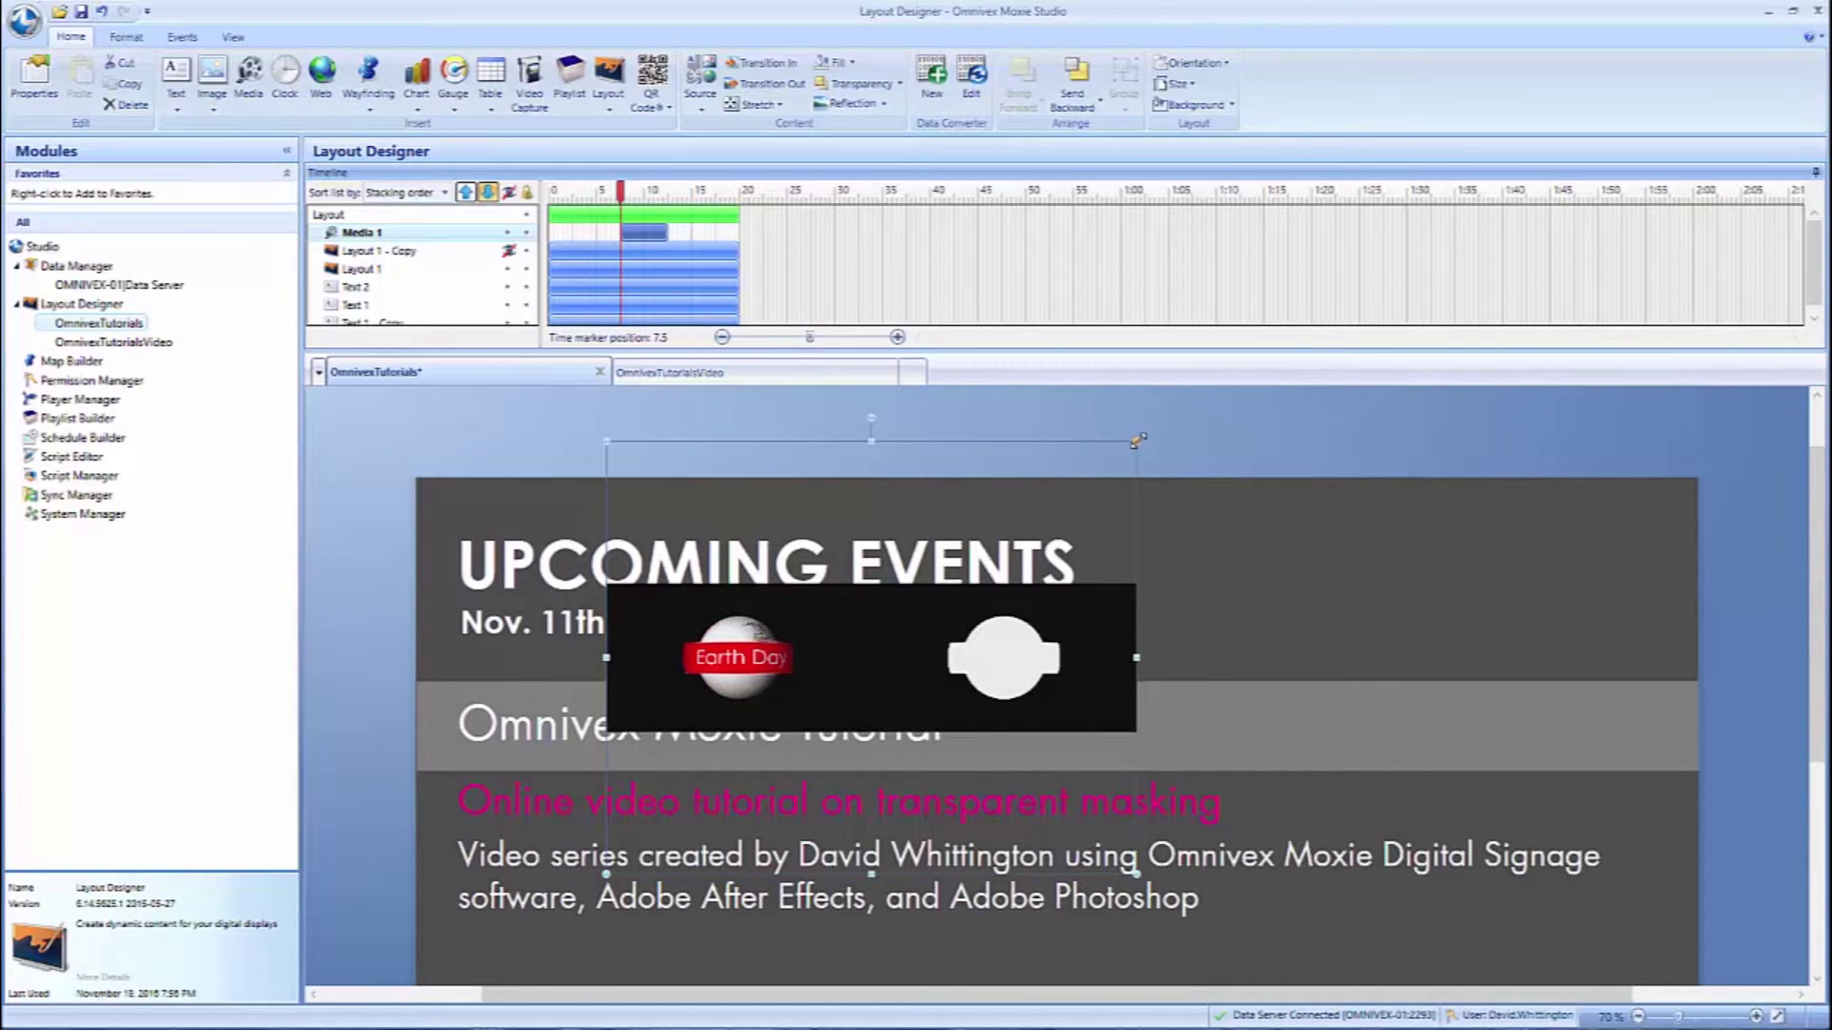
drag(1136, 440, 1476, 313)
drag(1095, 599, 1161, 581)
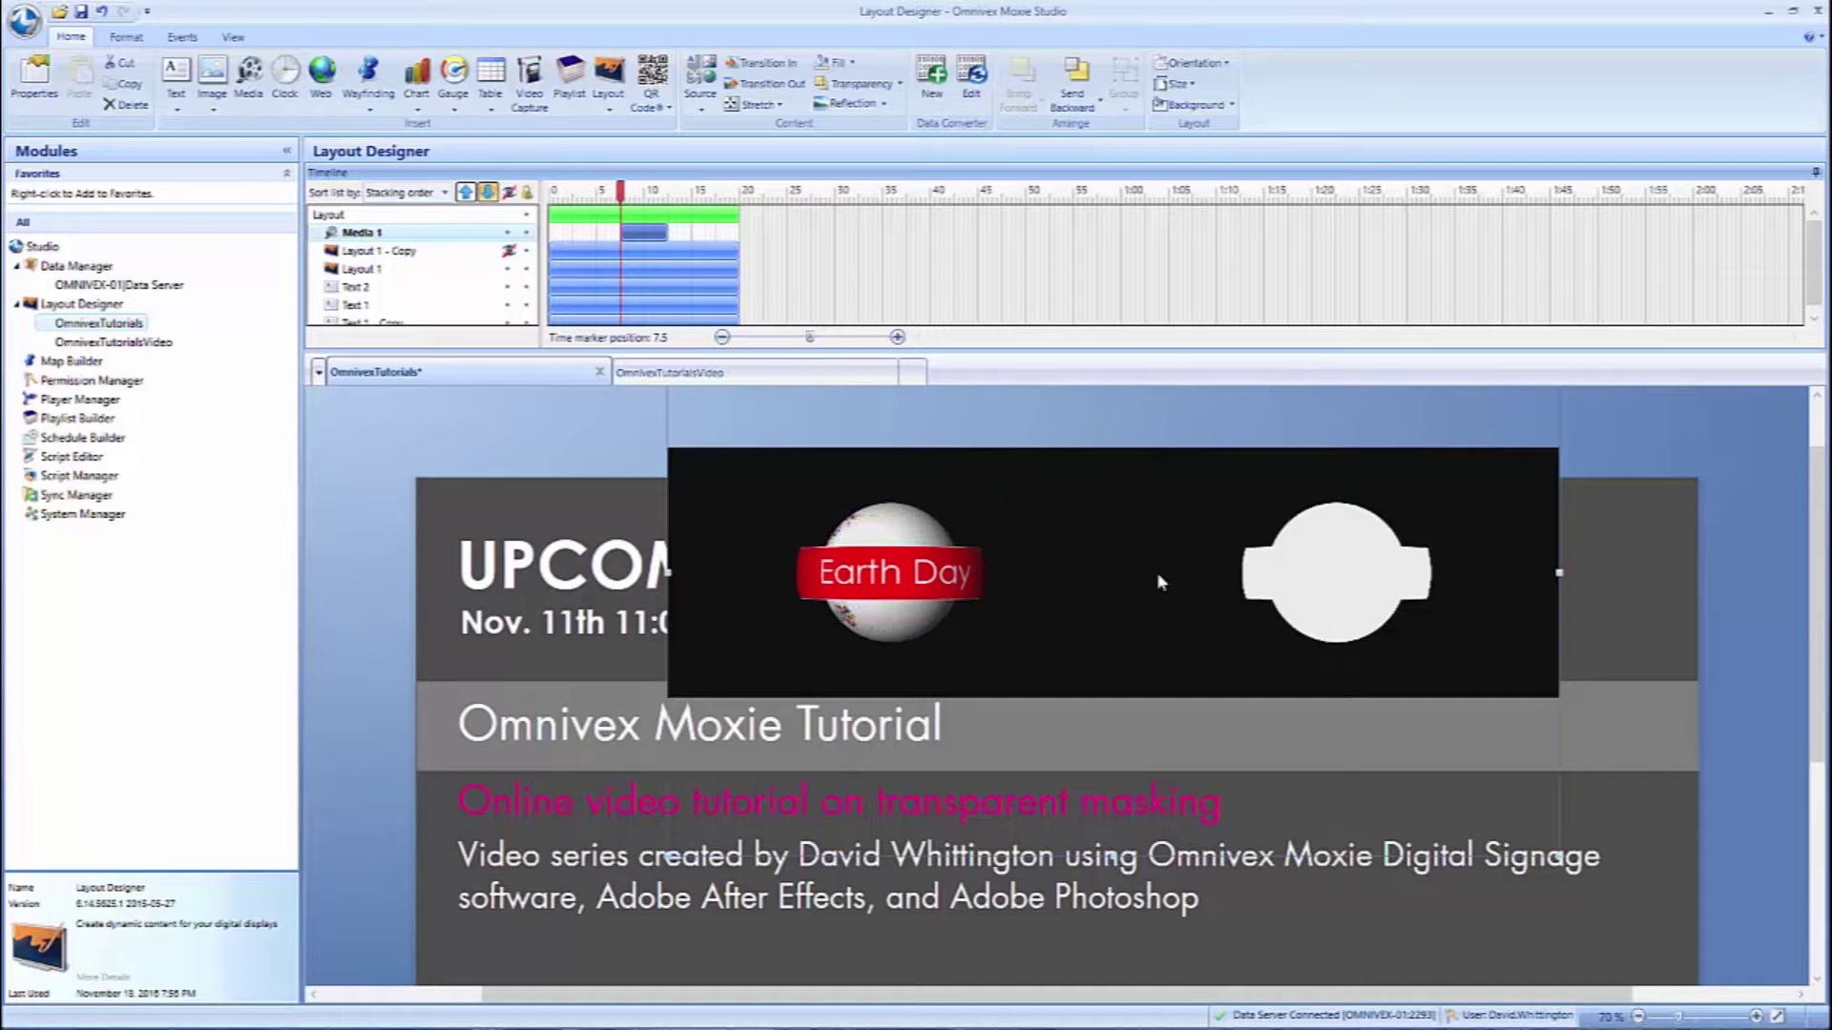
Add the Transparent Masking effect to the globe video and place the globe at the right end of the UPCOMING EVENTS header
double_click(1160, 582)
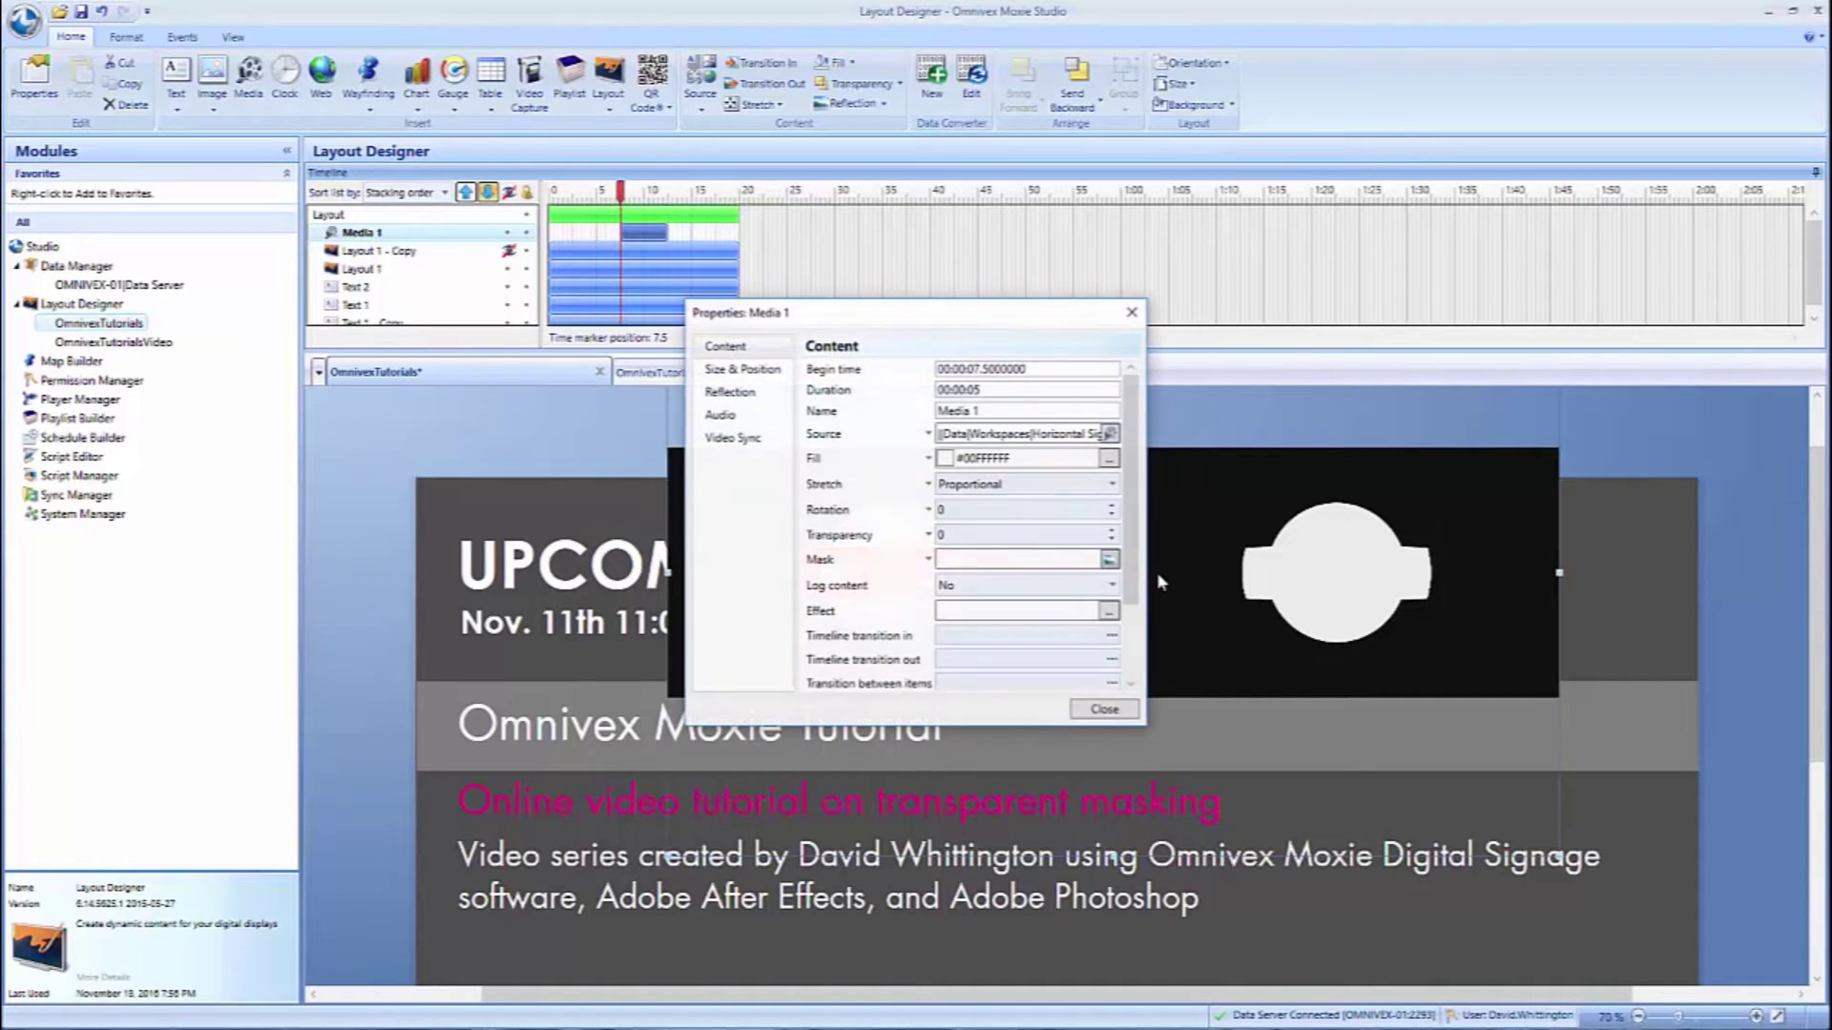
click(1104, 710)
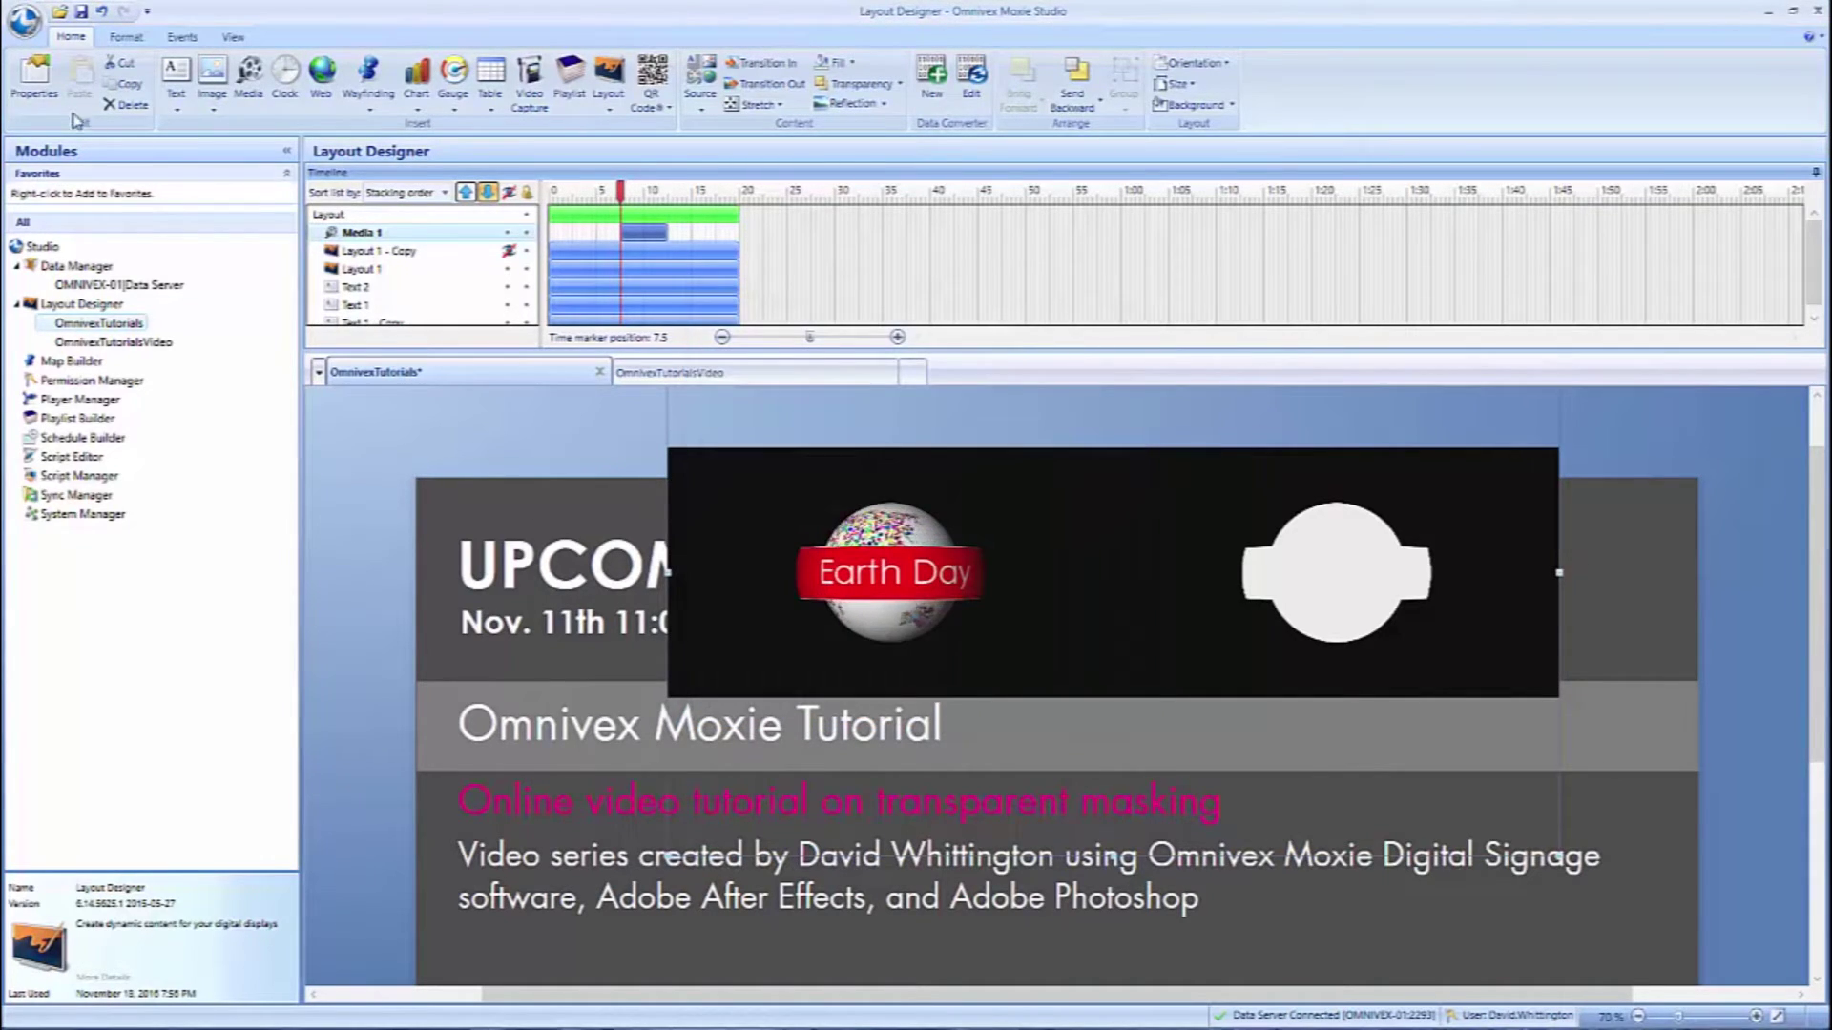
click(36, 84)
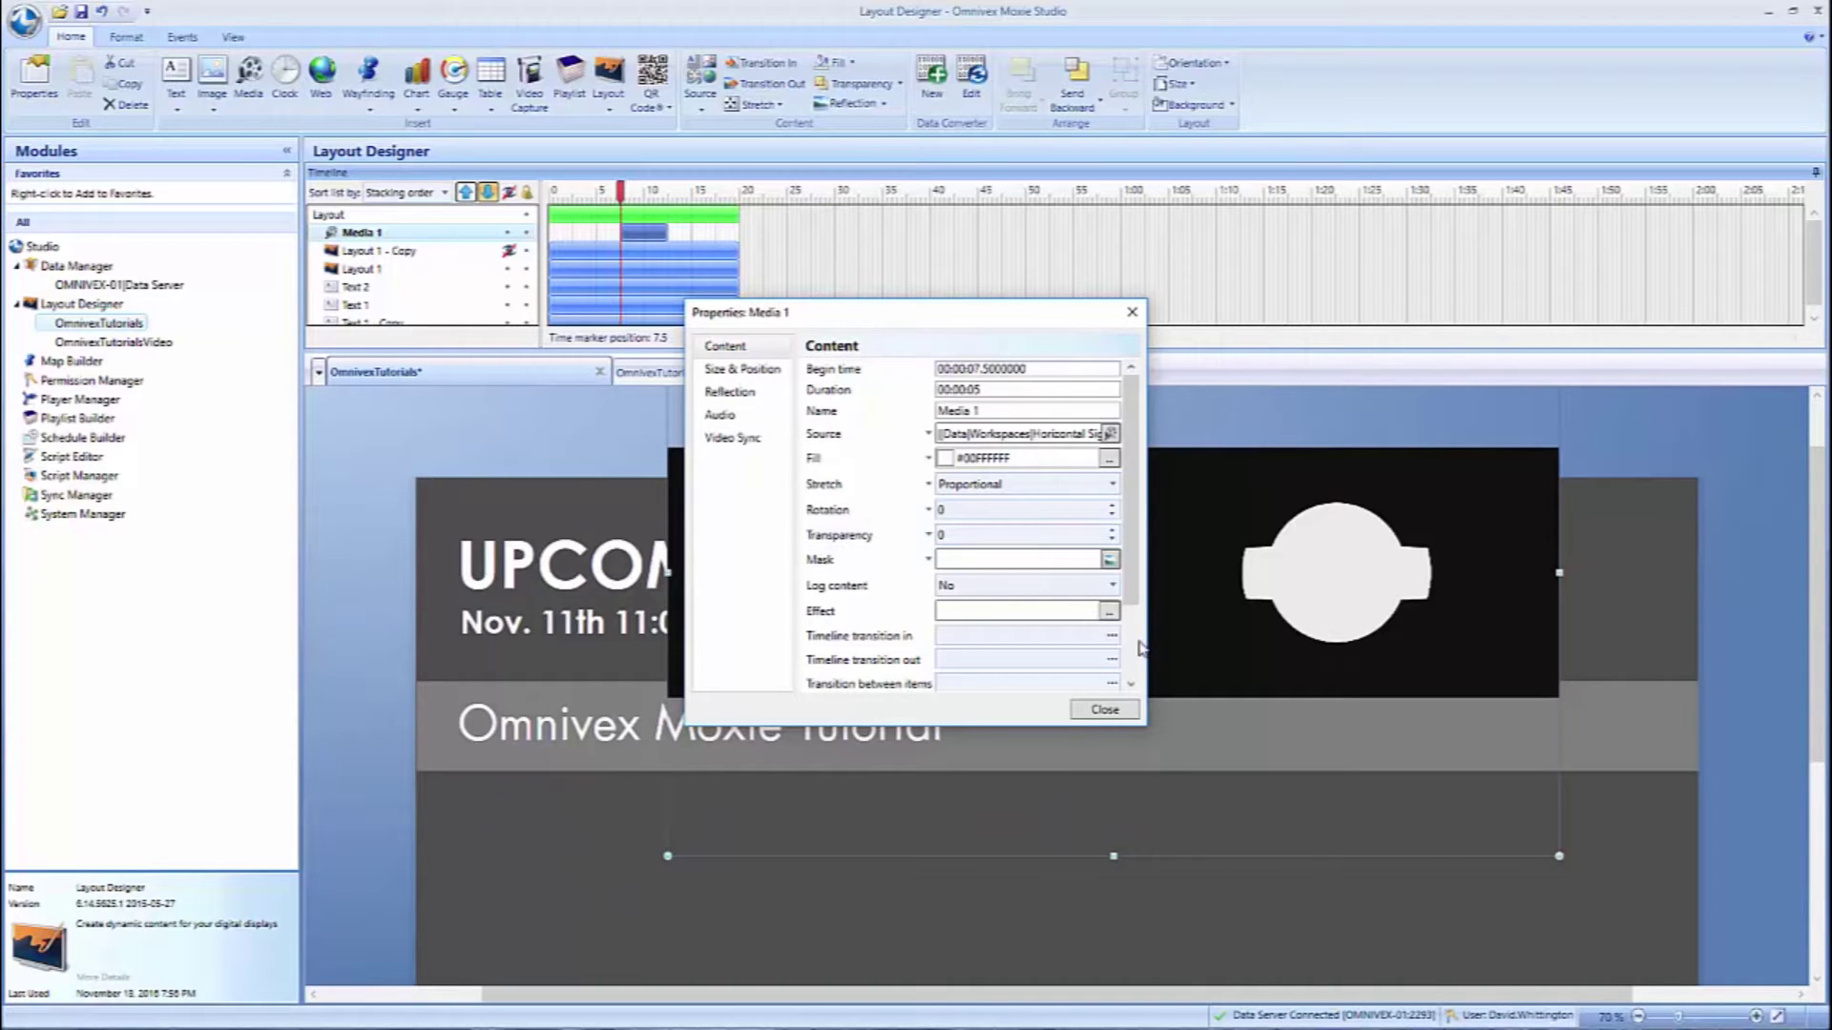
click(1108, 611)
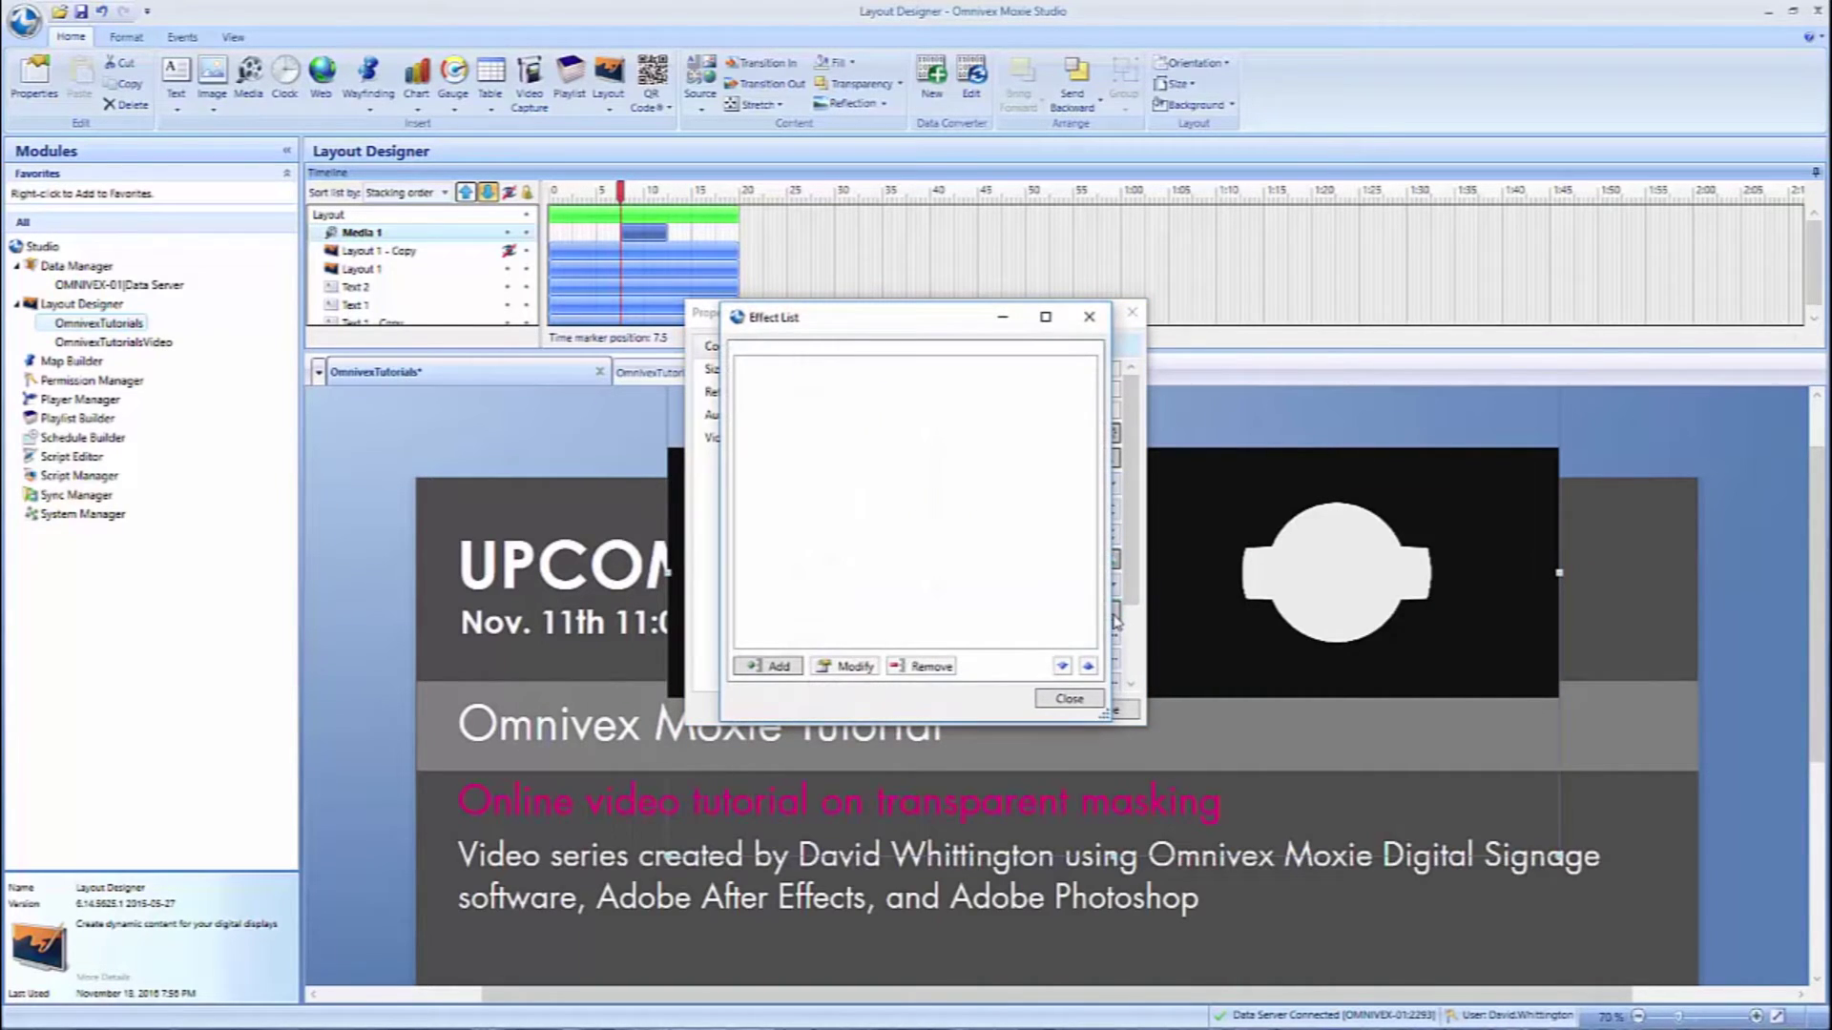
click(777, 667)
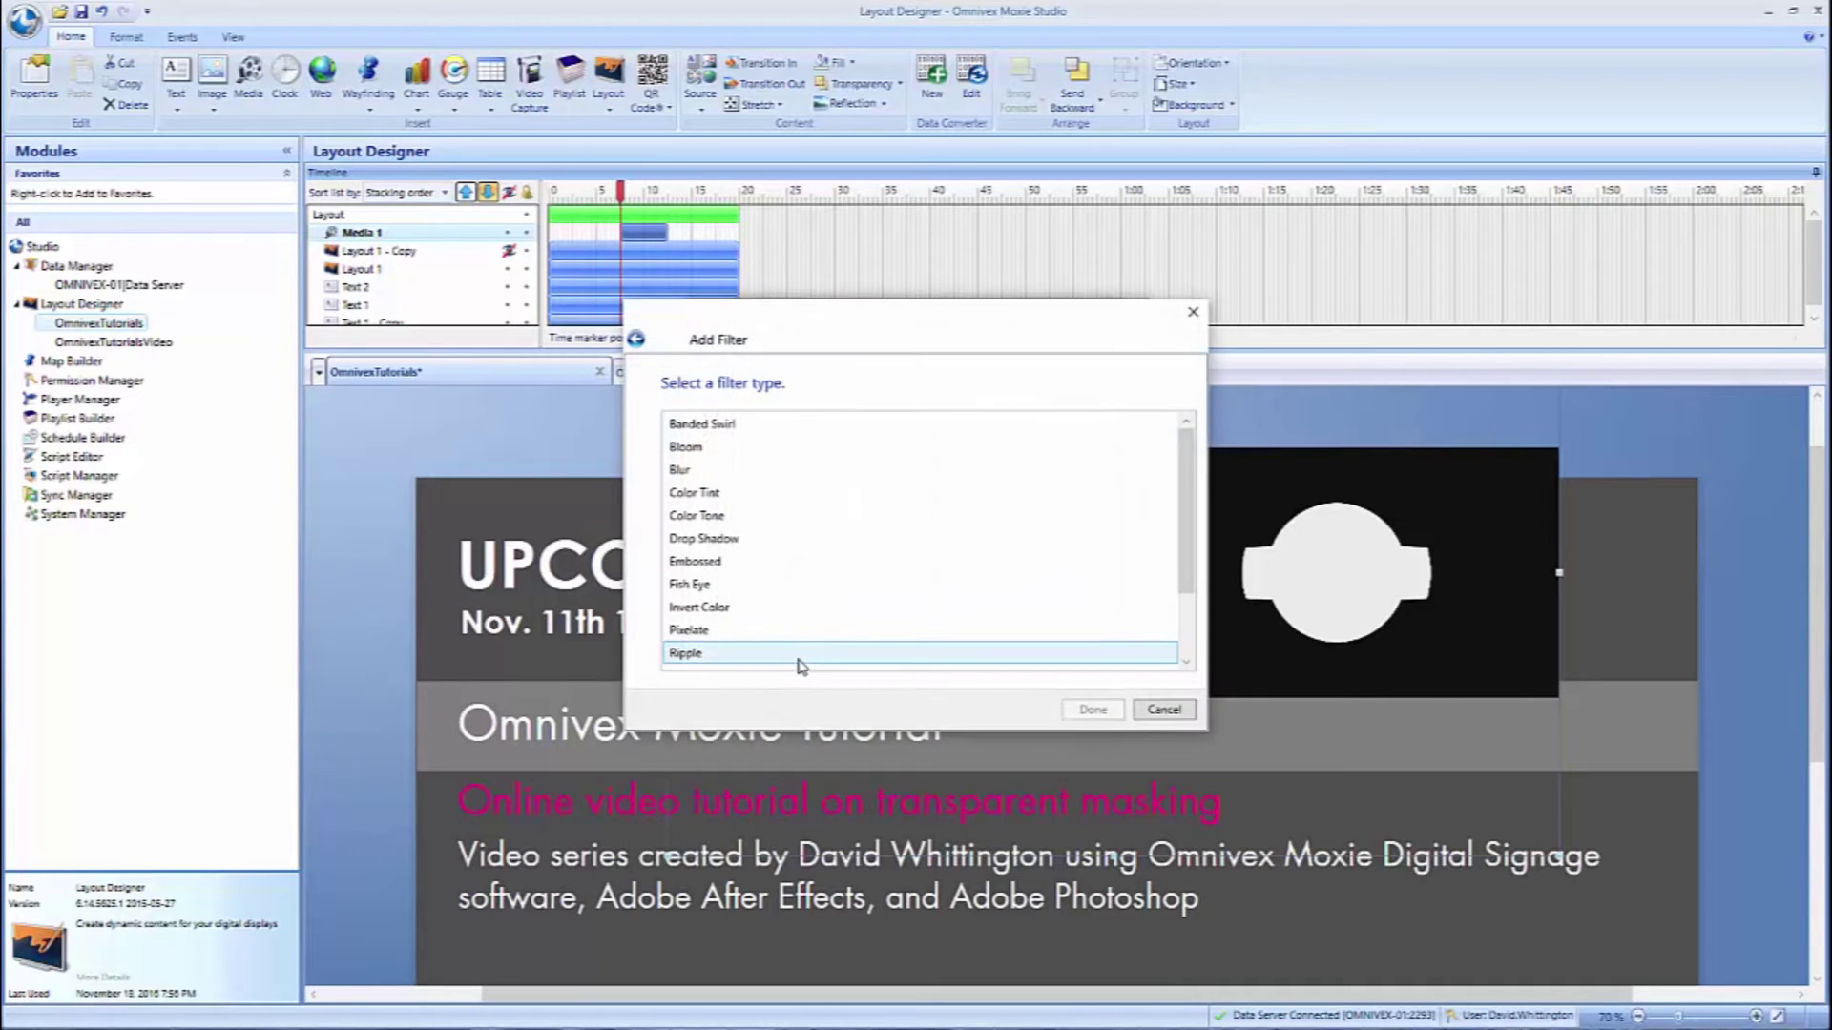
scroll(844, 625, down, 2)
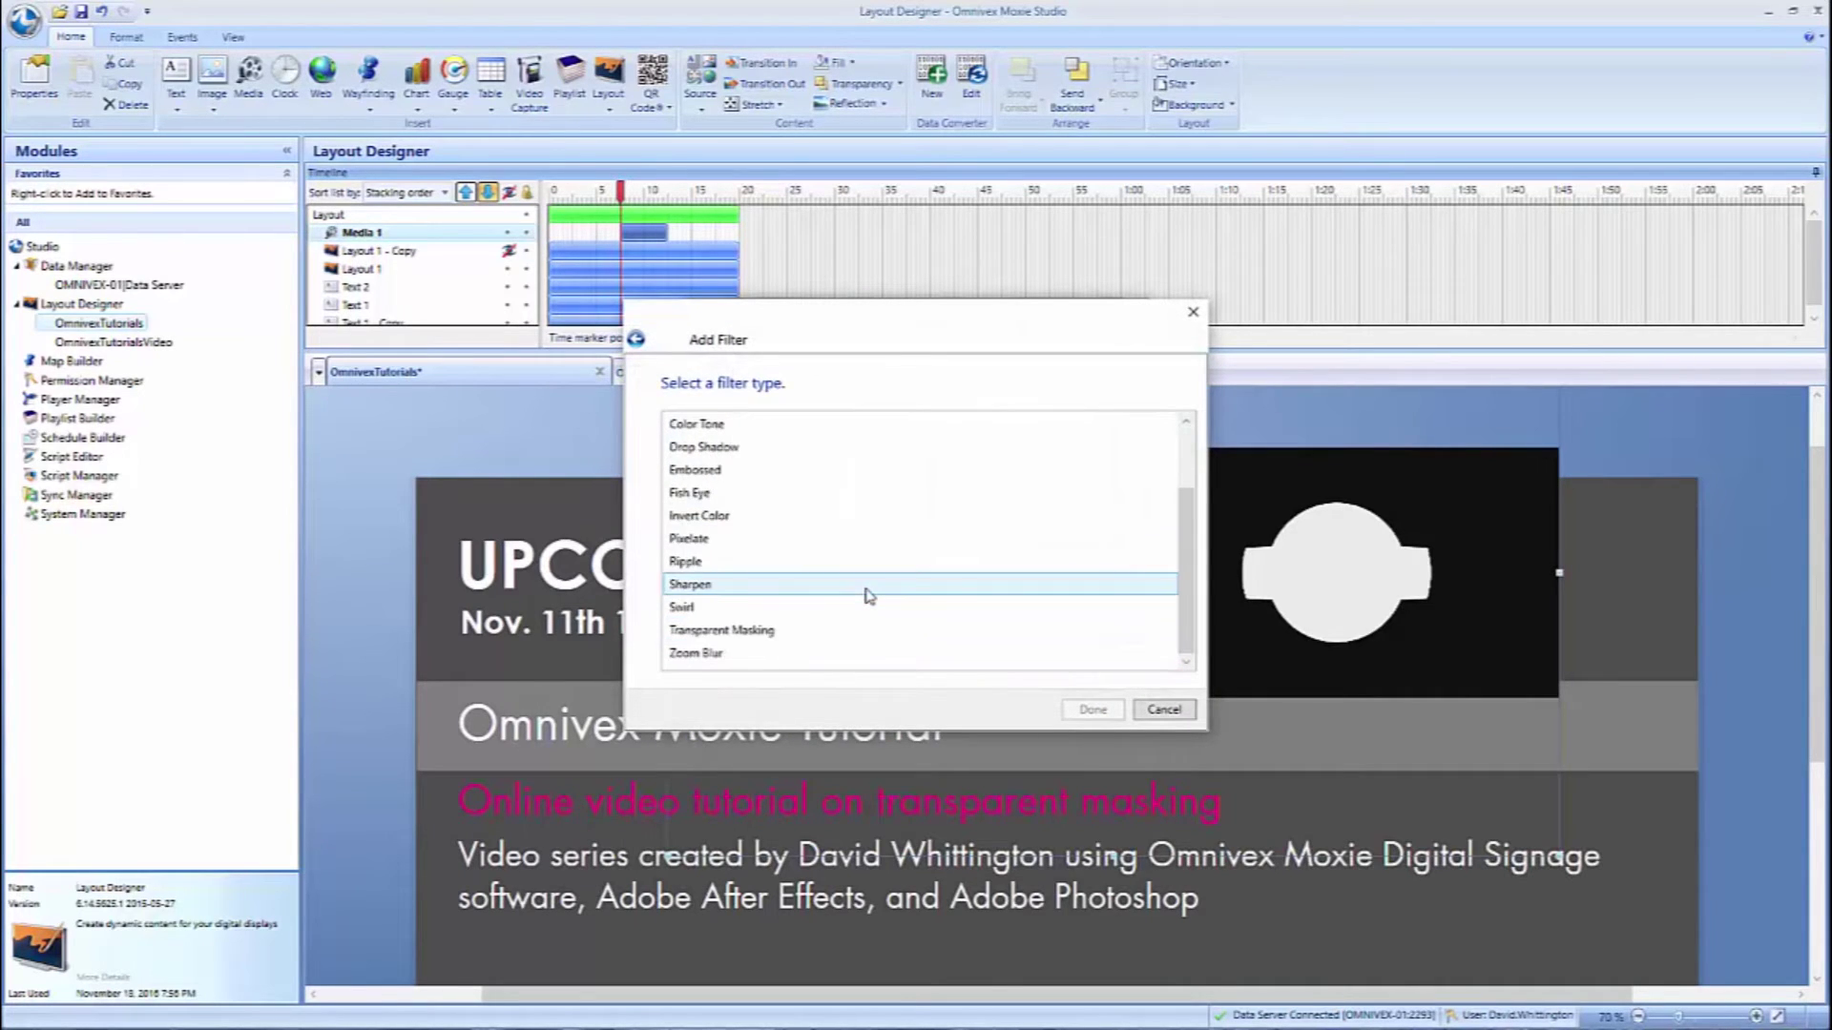
click(735, 637)
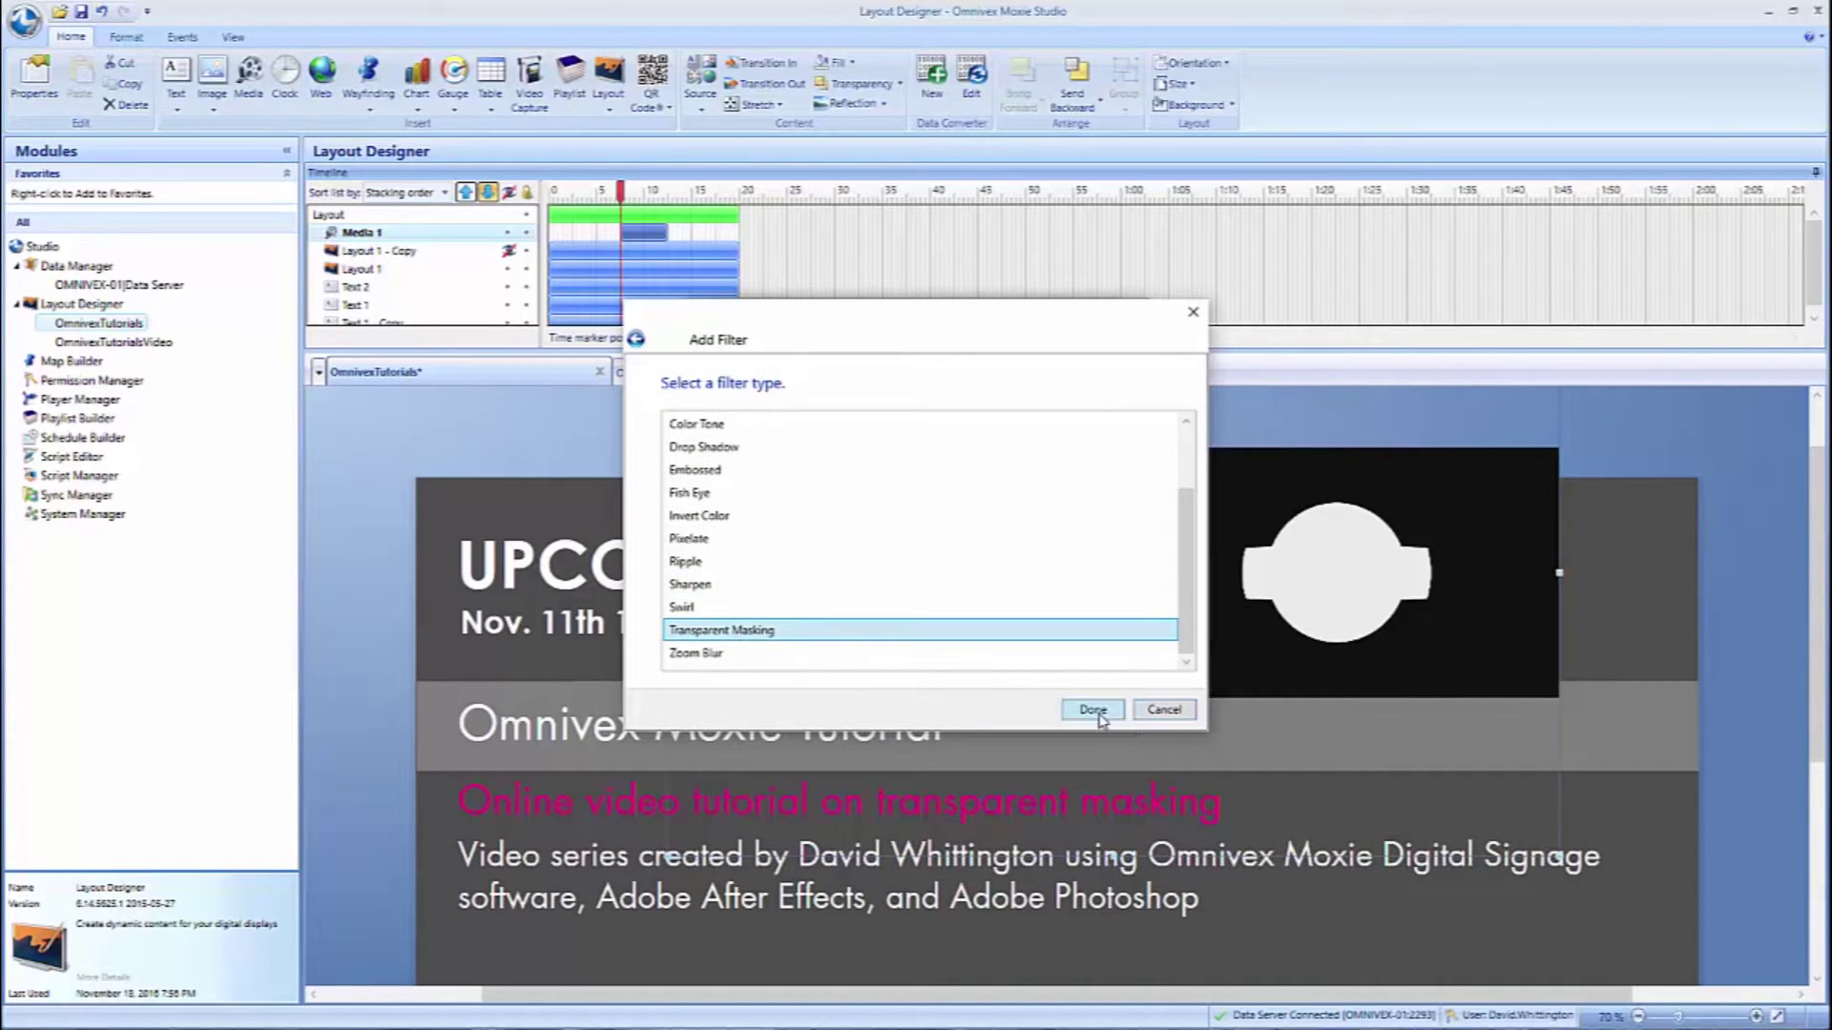
click(1092, 710)
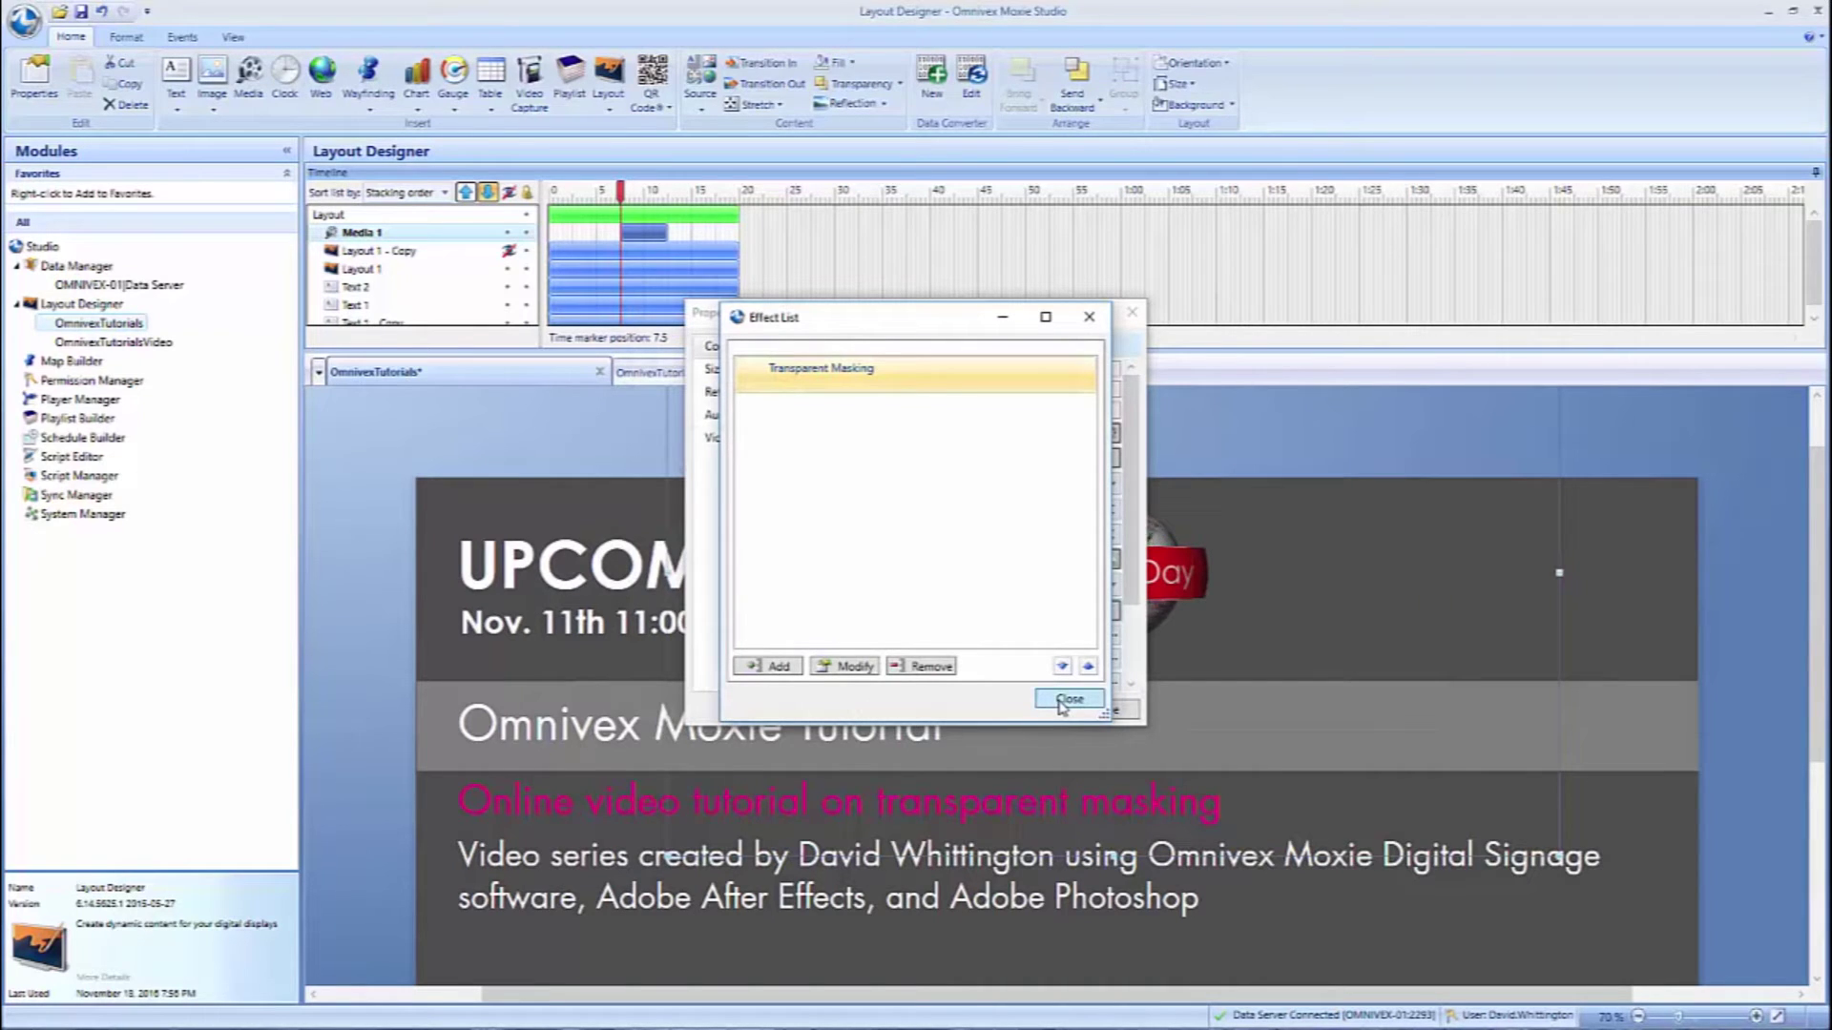
click(1069, 700)
click(1114, 711)
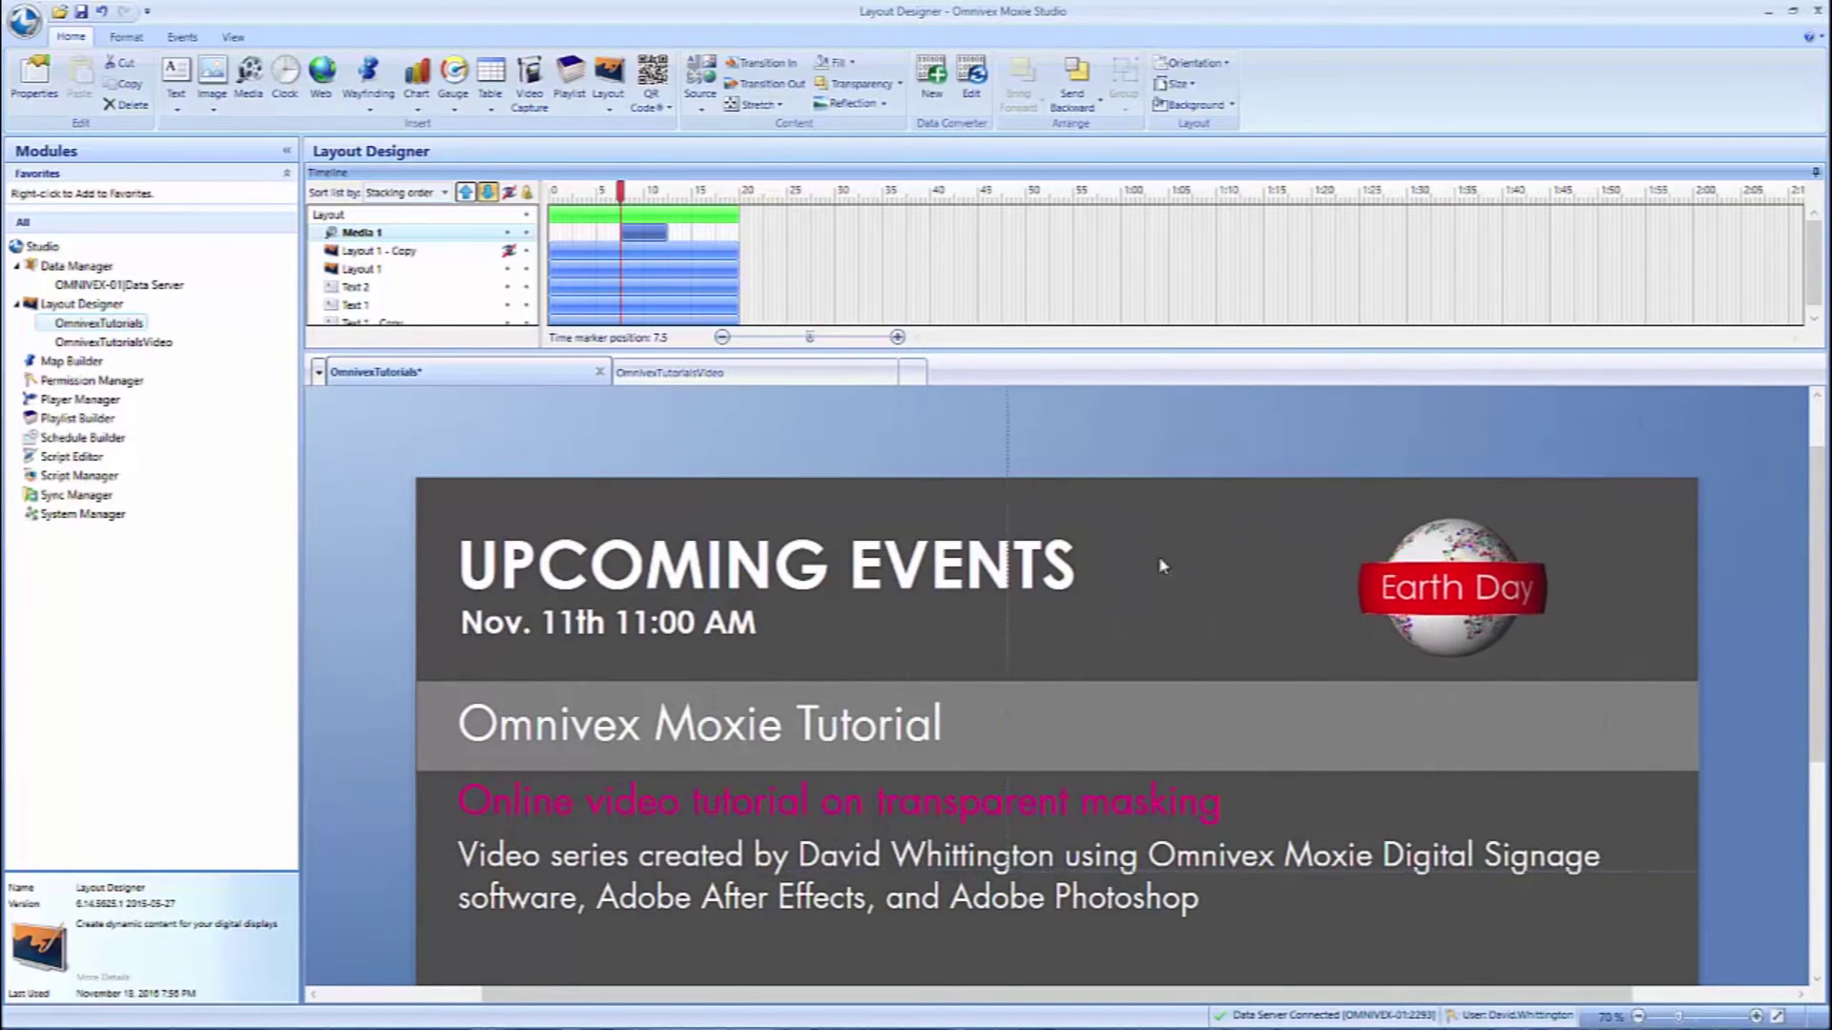
click(1013, 448)
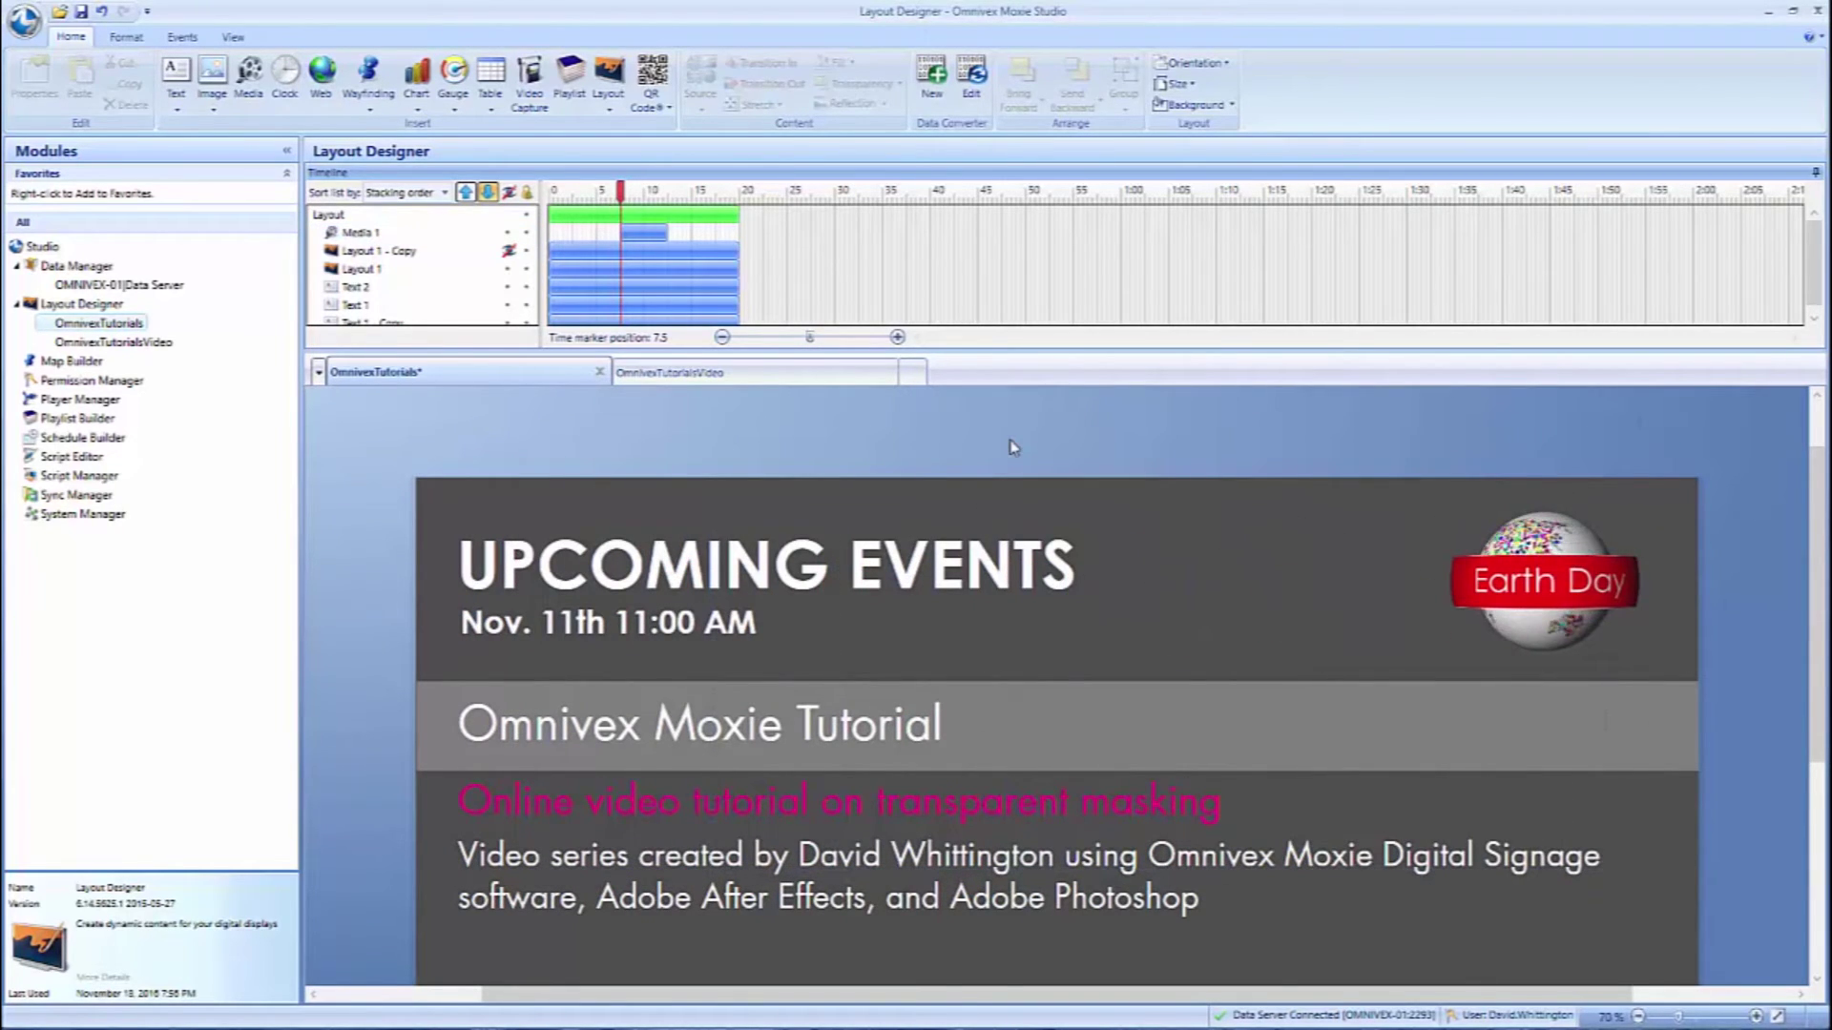